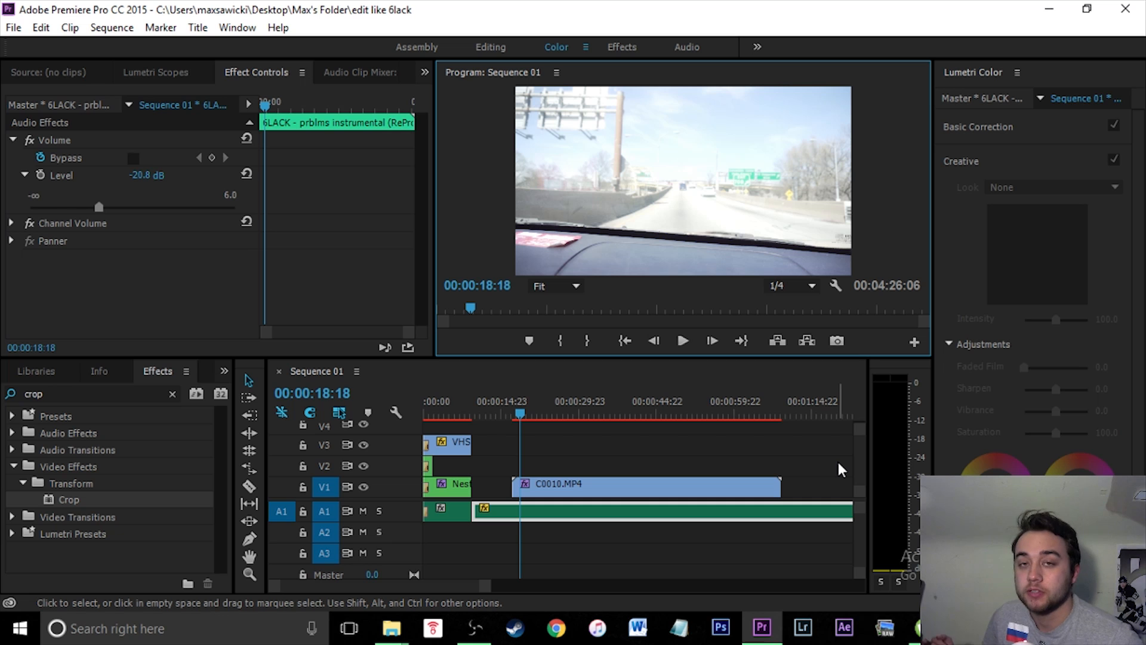
- Move the C0010.MP4 clip onto track V4 at the sequence start and cut it with the Razor tool where the VHS clip ends
drag(522, 410, 416, 416)
click(514, 413)
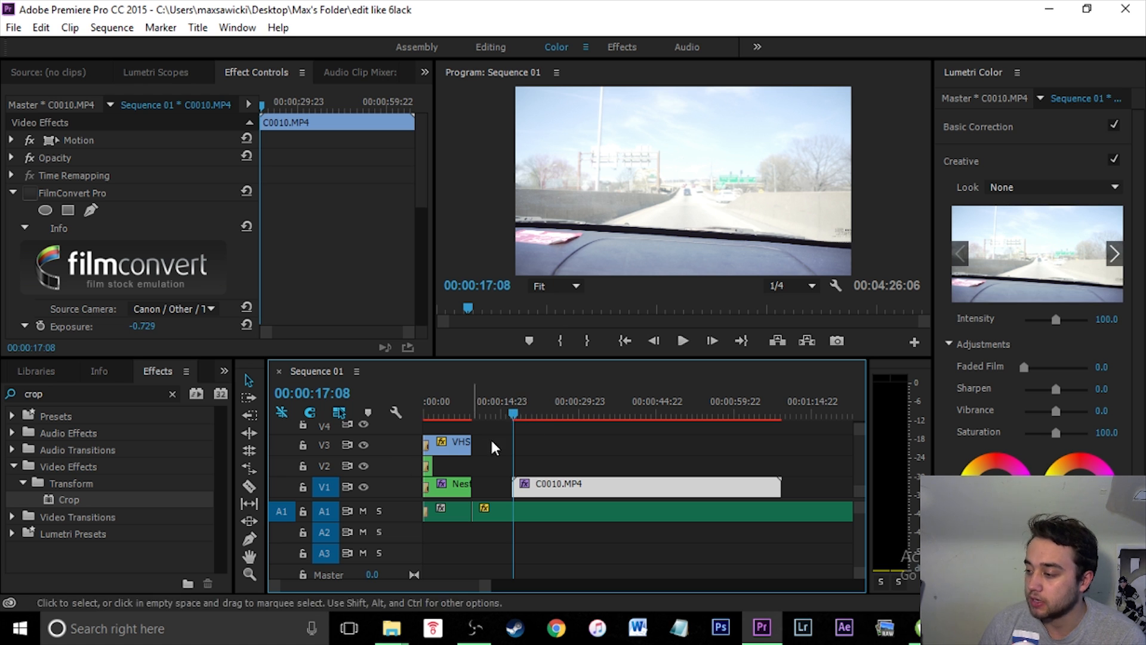
drag(539, 490, 444, 432)
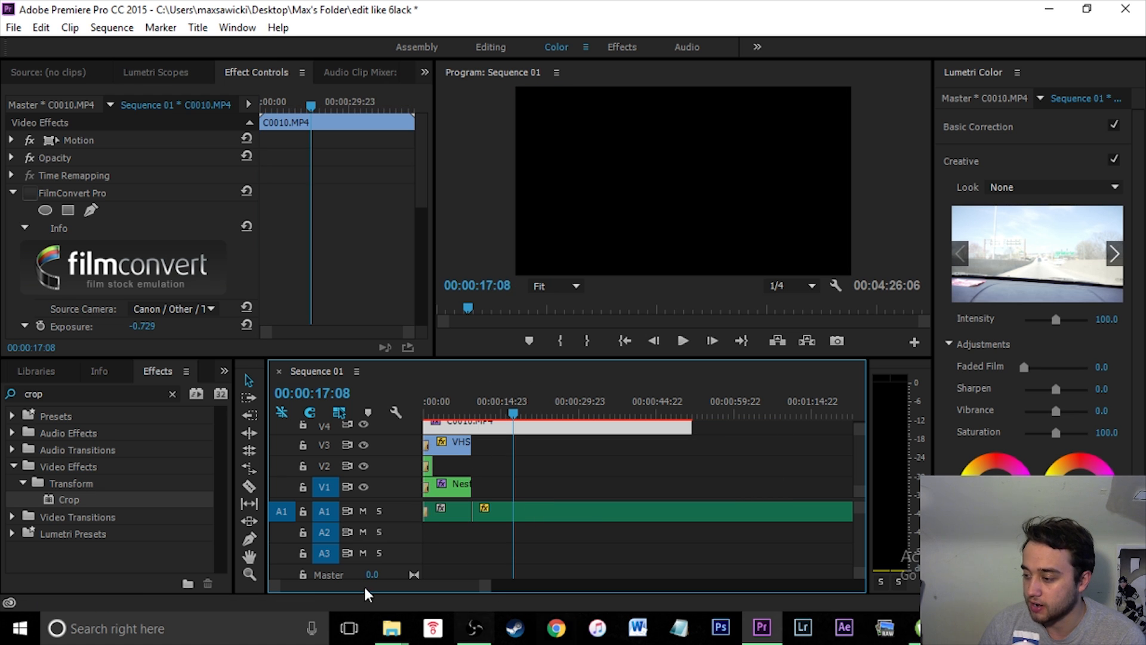
click(249, 486)
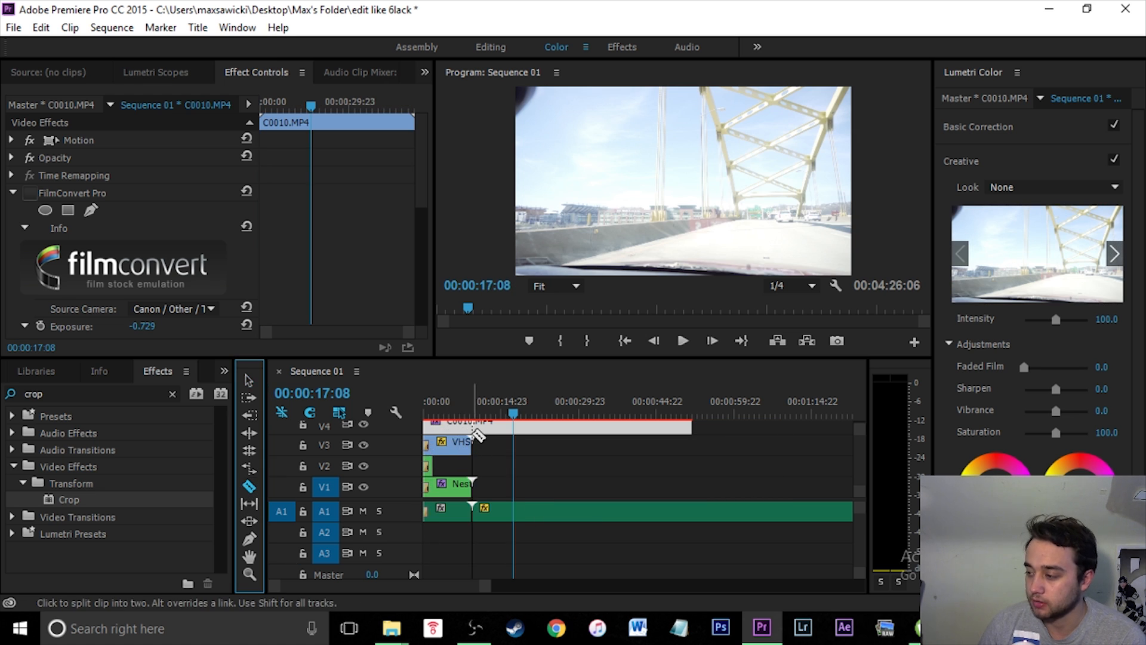
click(474, 430)
click(249, 380)
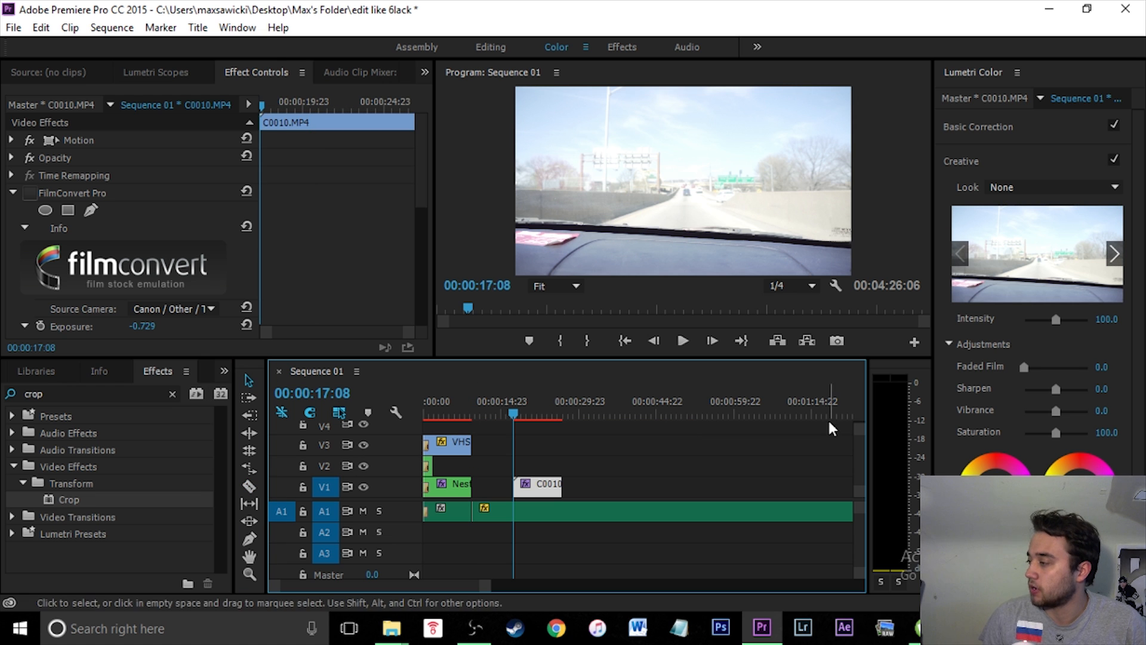
- Play back the sequence to review the C0010 clip, then stop playback and select the clip
click(682, 340)
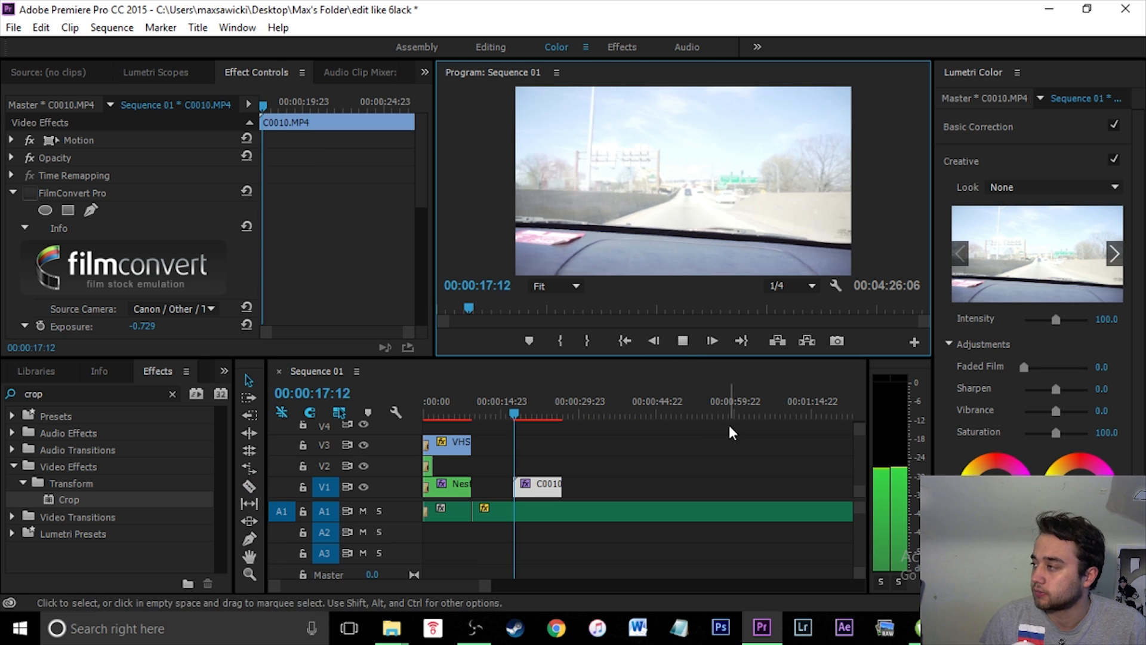
click(683, 340)
click(524, 496)
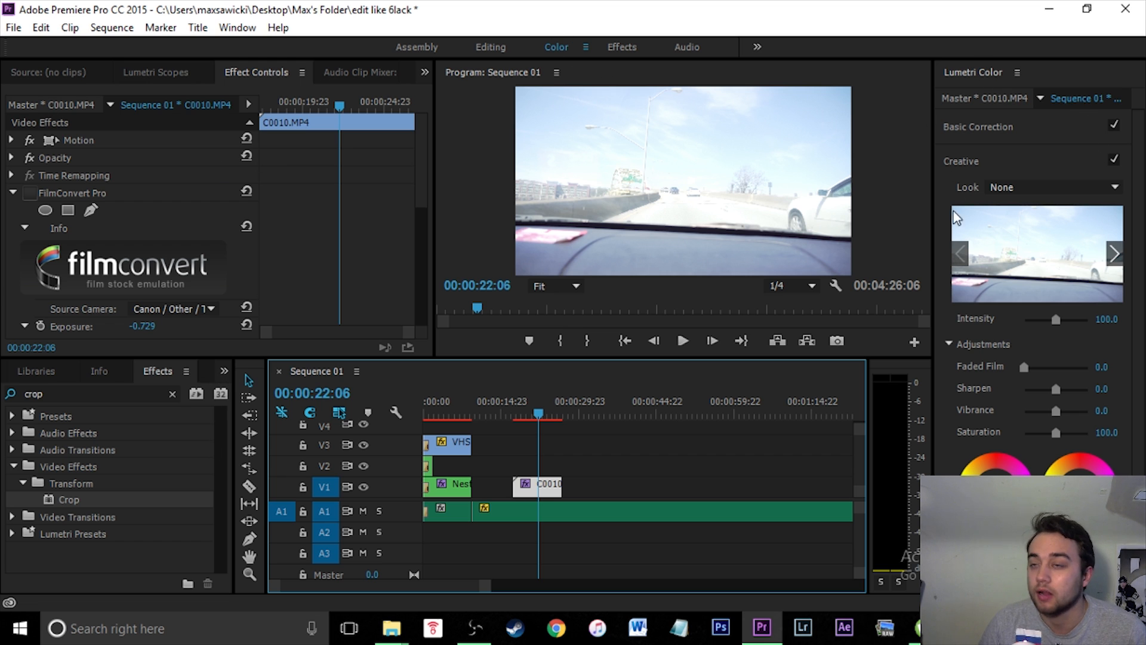
- Try lowering the clip's Lumetri Basic Correction exposure, then reset it
click(1000, 127)
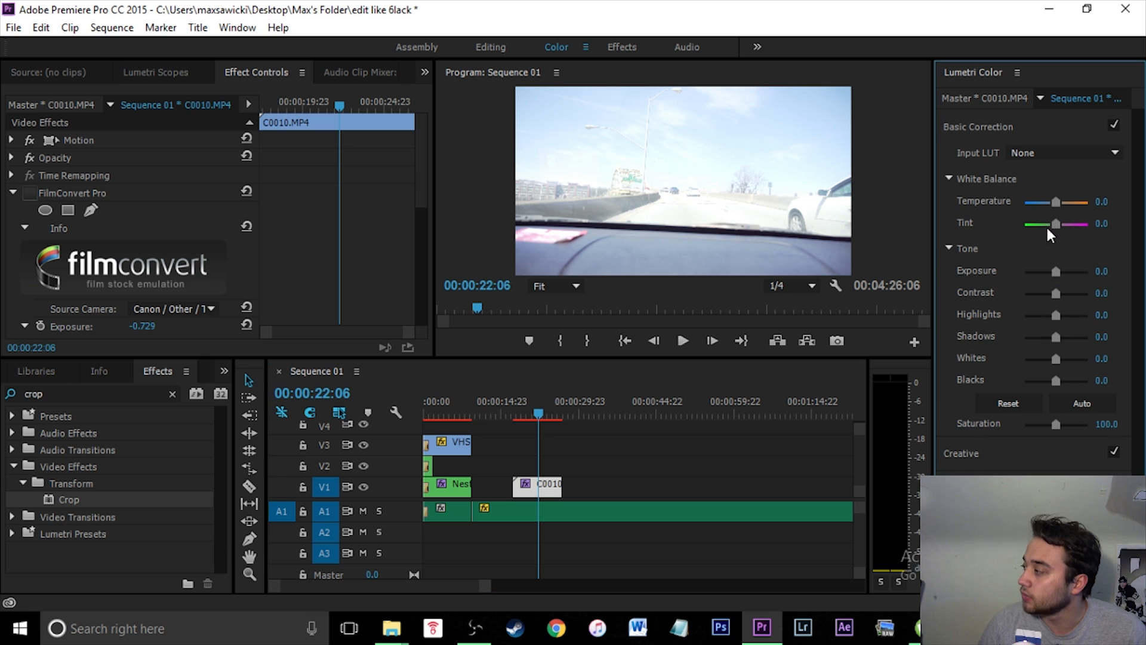
drag(1056, 272, 1049, 273)
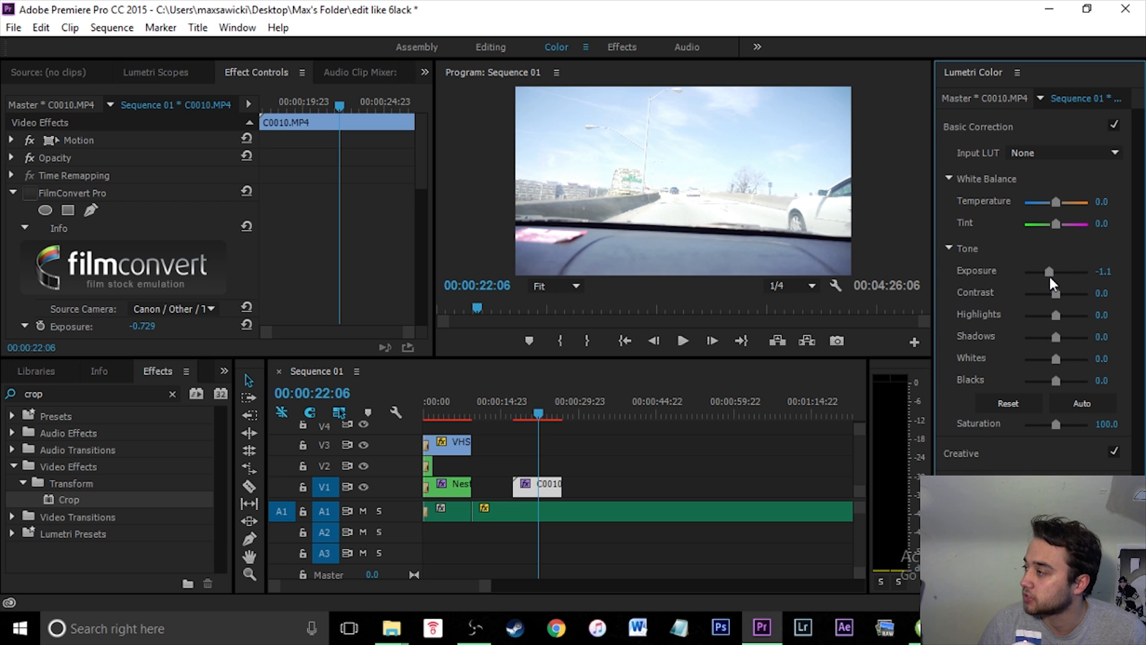
double_click(1052, 281)
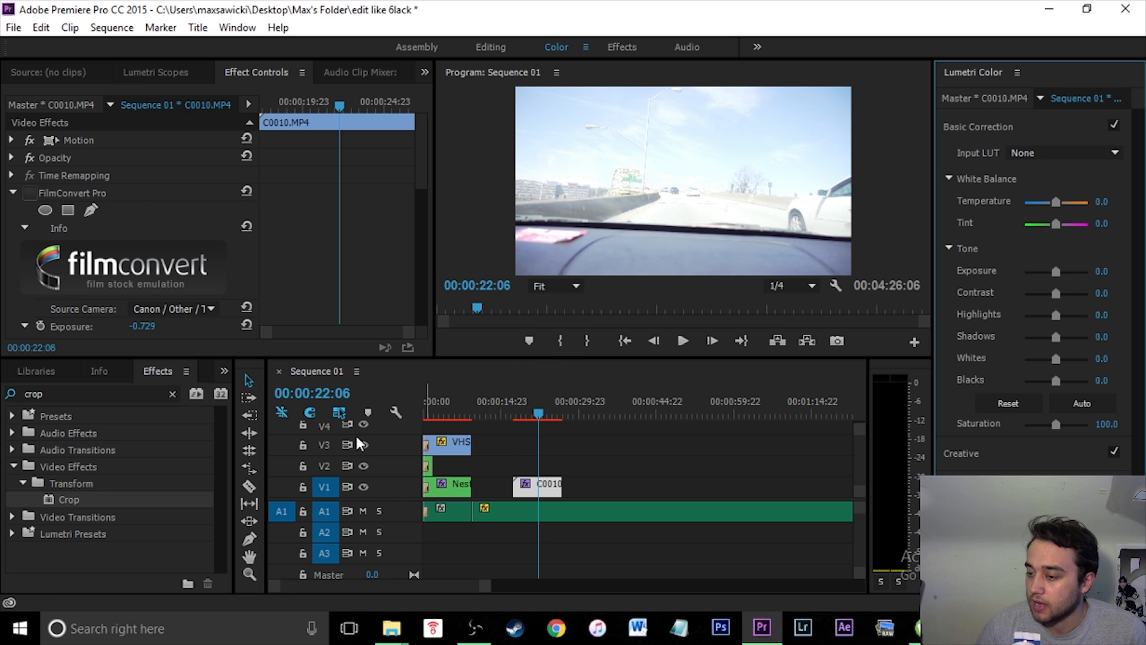
- Search the effects for "film" and apply FilmConvert Pro to the C0010 clip
click(172, 394)
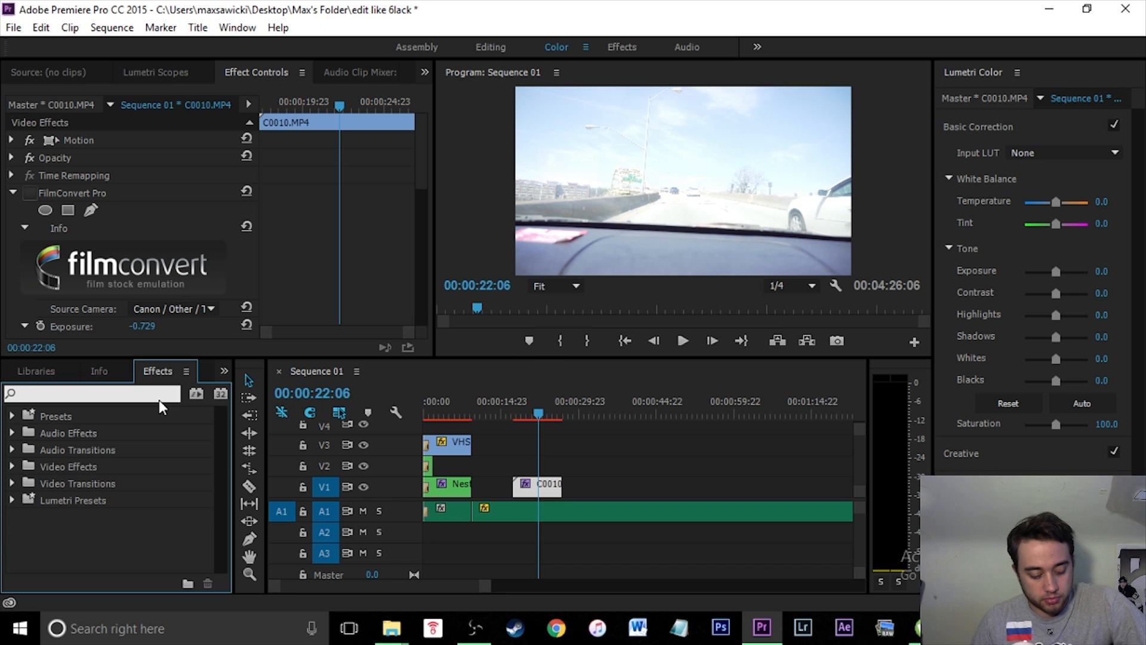
text(film)
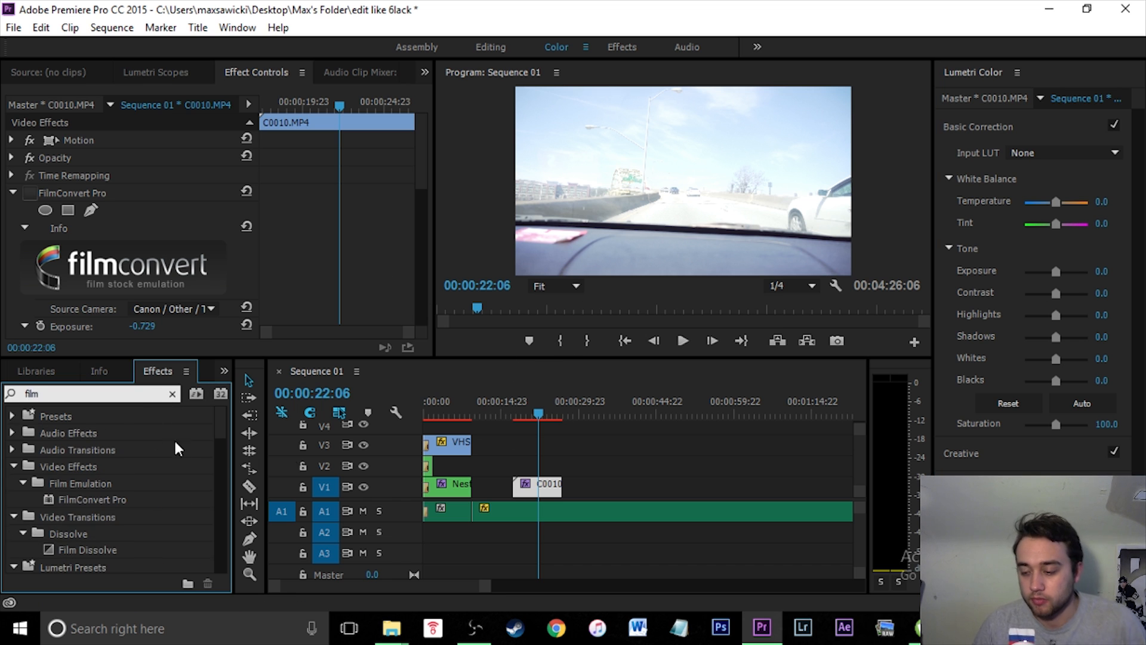
drag(60, 502, 544, 493)
- Choose the film stock in FilmConvert Pro's Convert to setting for the clip
scroll(37, 257, down, 3)
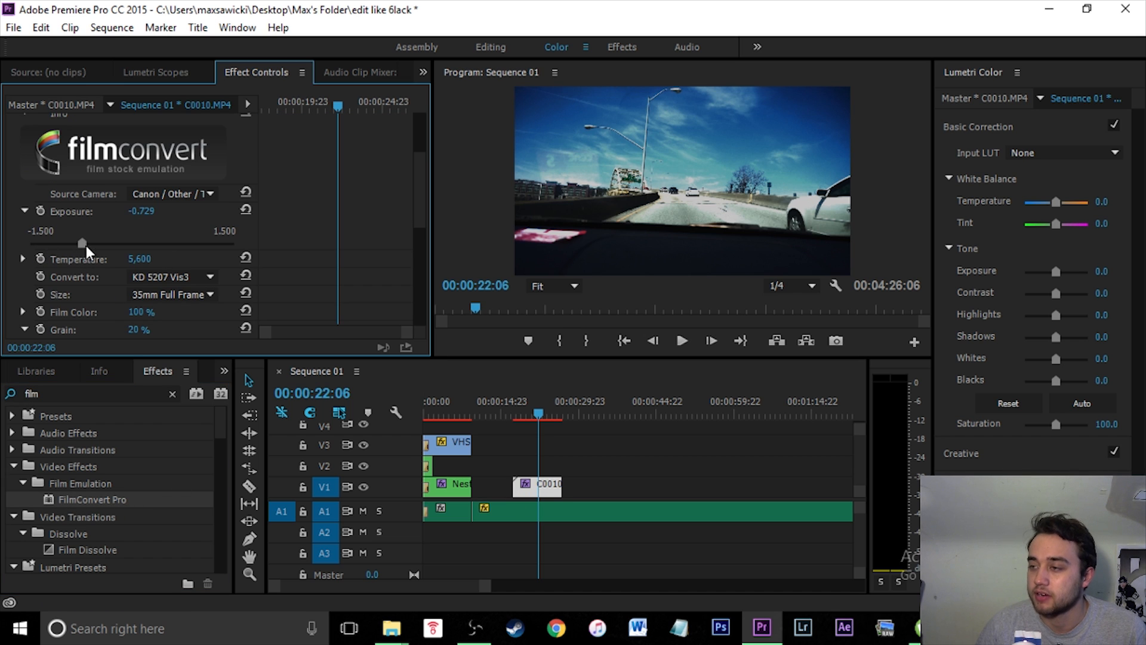
click(200, 275)
click(337, 202)
click(192, 278)
click(268, 285)
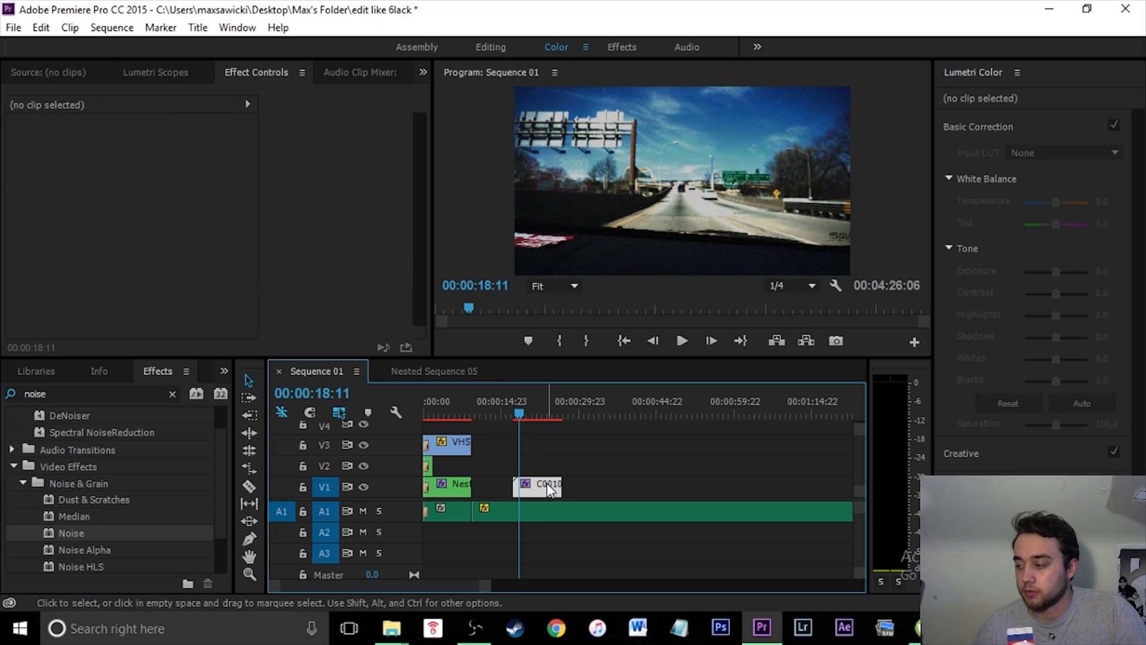
- Duplicate the C0010 clip upward so copies stack on tracks V2, V3 and V4
click(548, 487)
drag(548, 487, 546, 451)
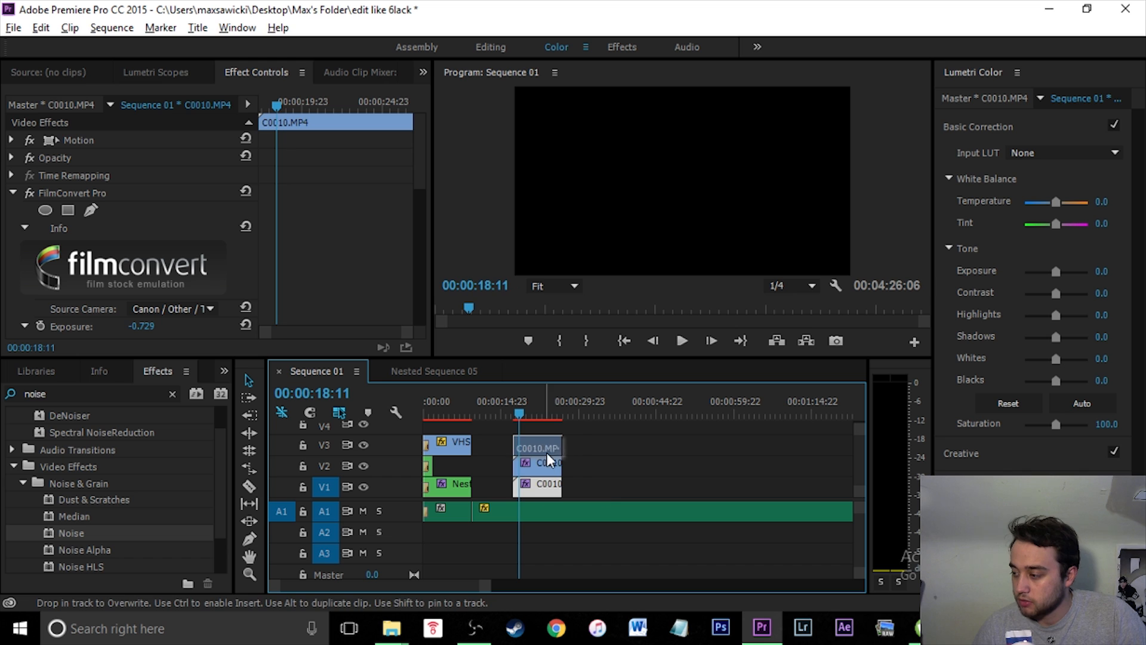
drag(547, 492, 545, 429)
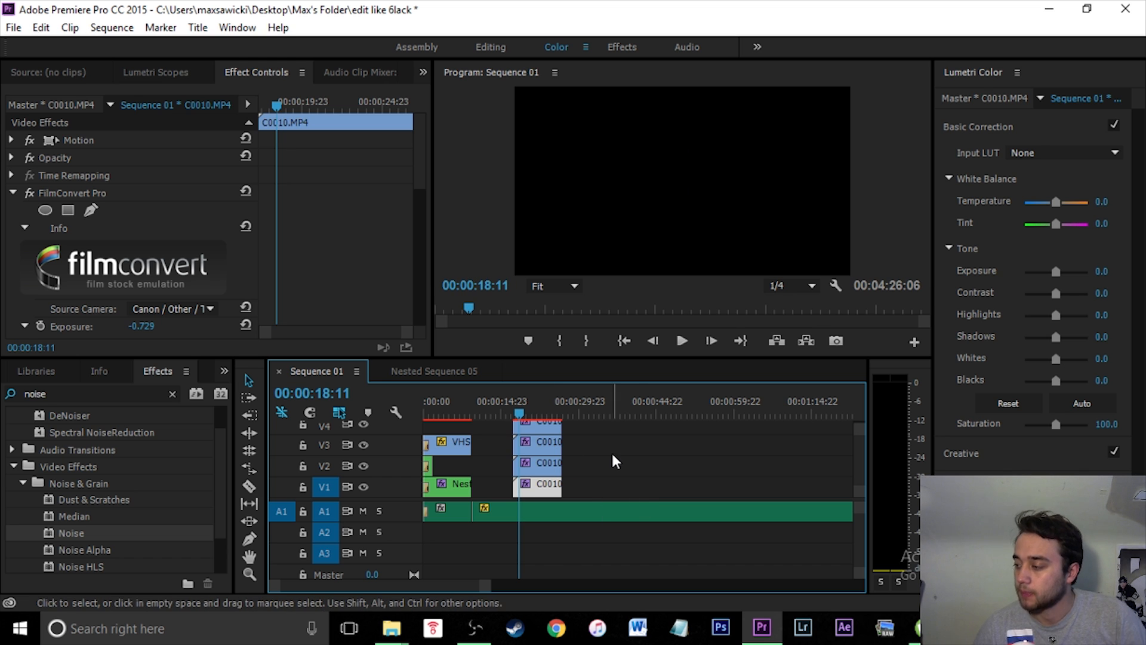
click(615, 461)
- Search the effects for "arith" and apply Arithmetic to the V2 copy of the clip
click(540, 464)
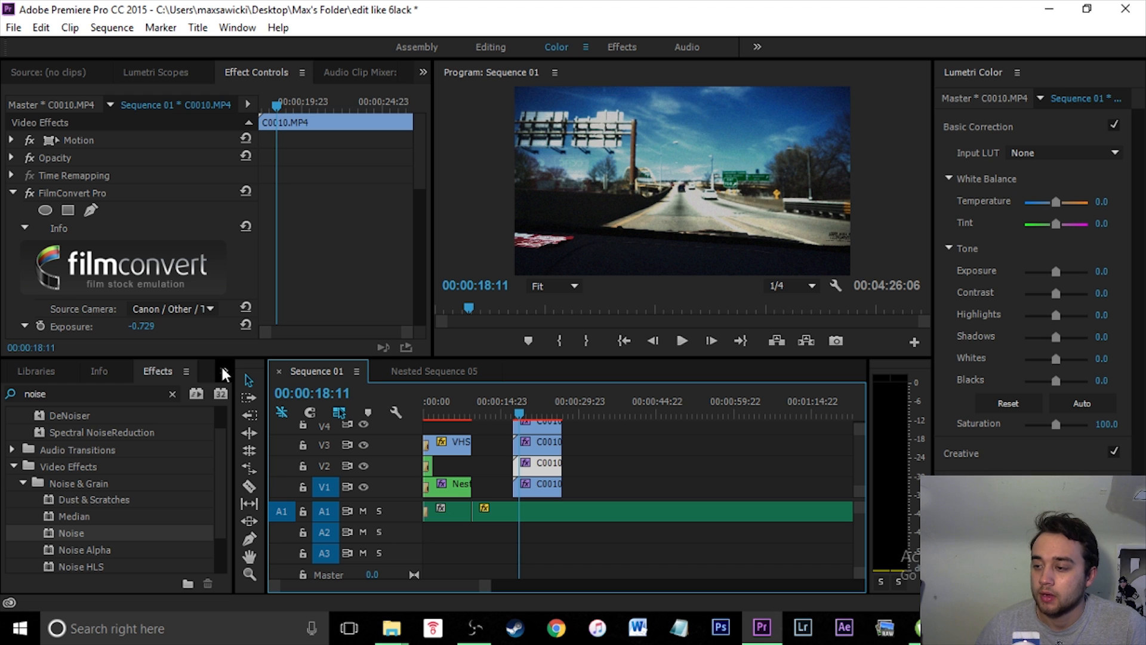
click(172, 395)
text(arith)
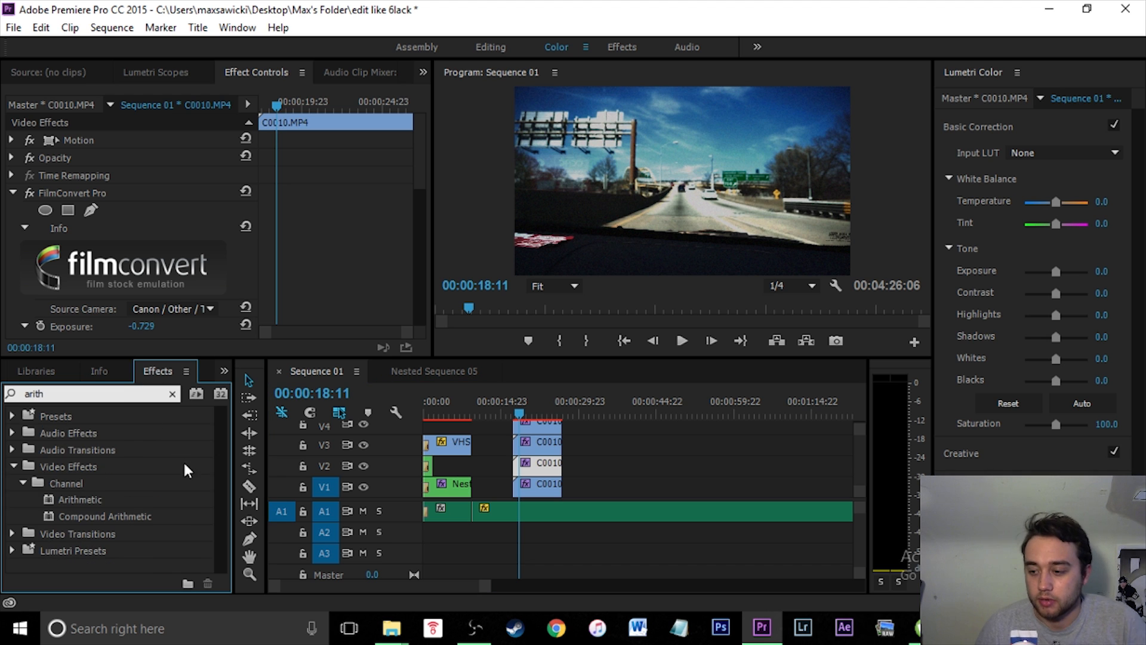
drag(95, 501, 531, 466)
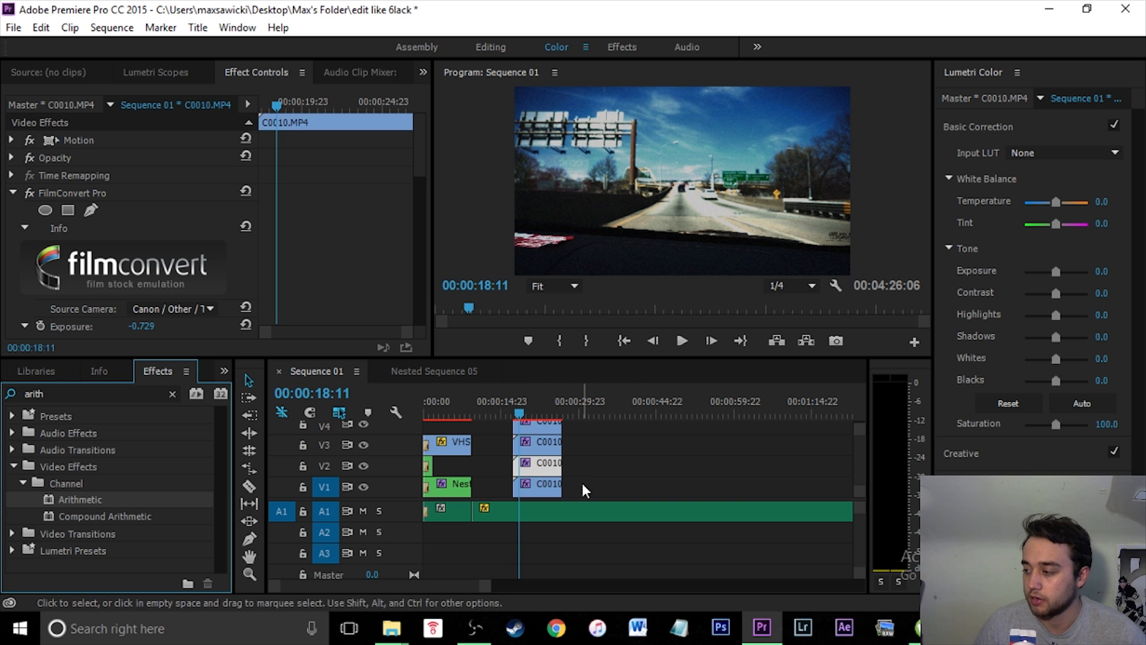
- Set the V2 copy's Arithmetic operator to Max
drag(423, 169, 426, 326)
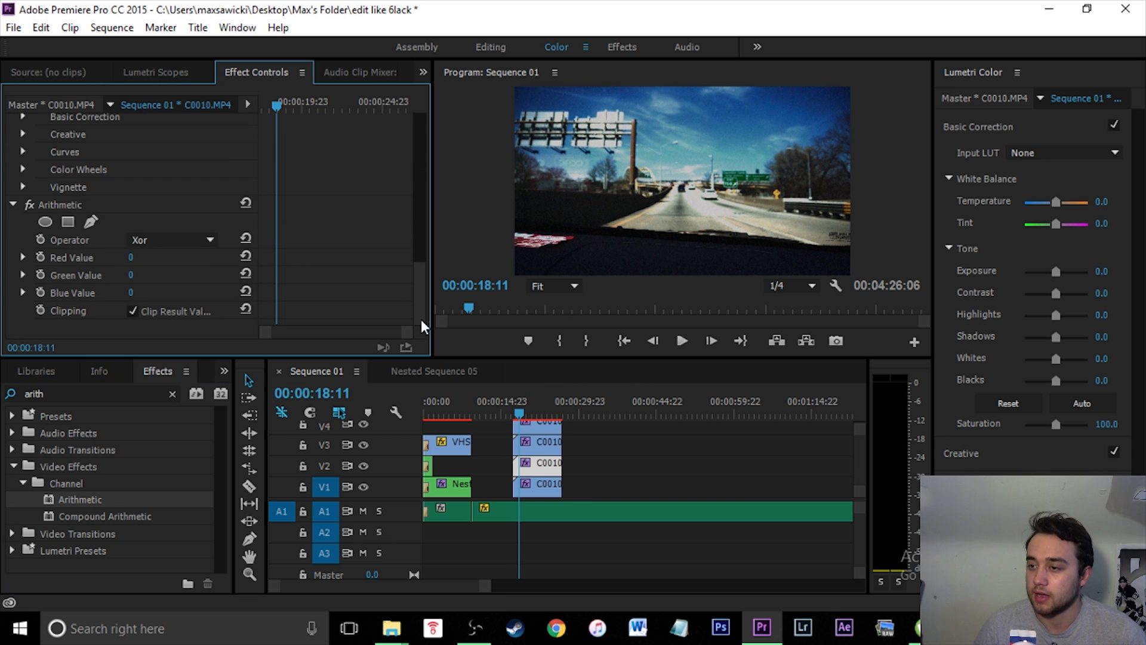
click(164, 240)
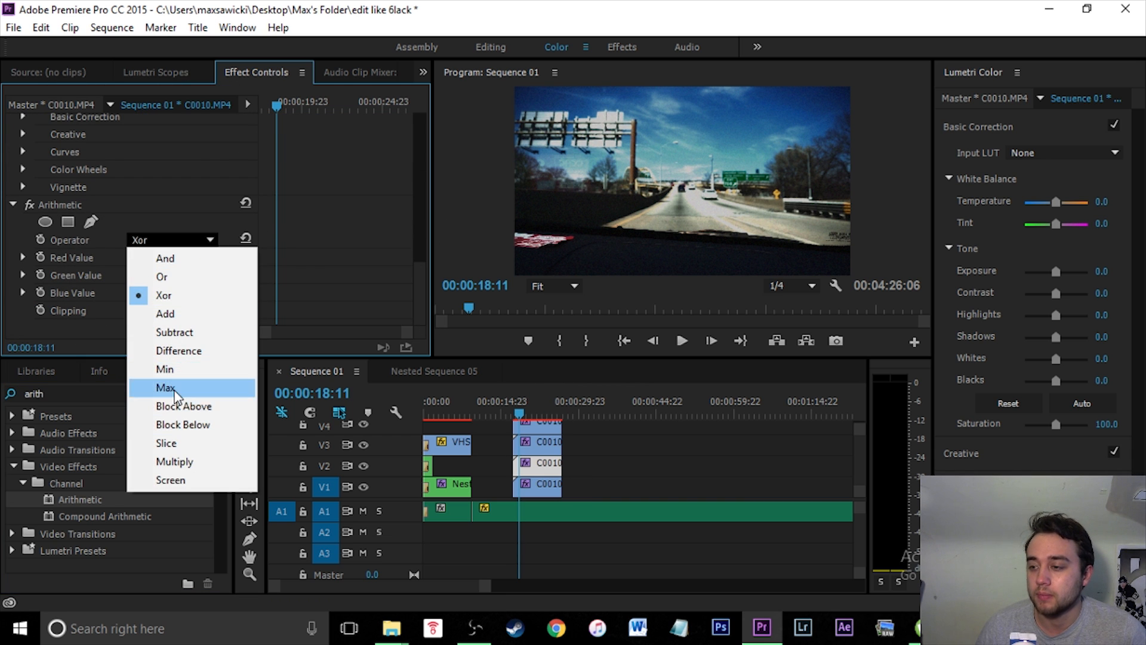
click(173, 387)
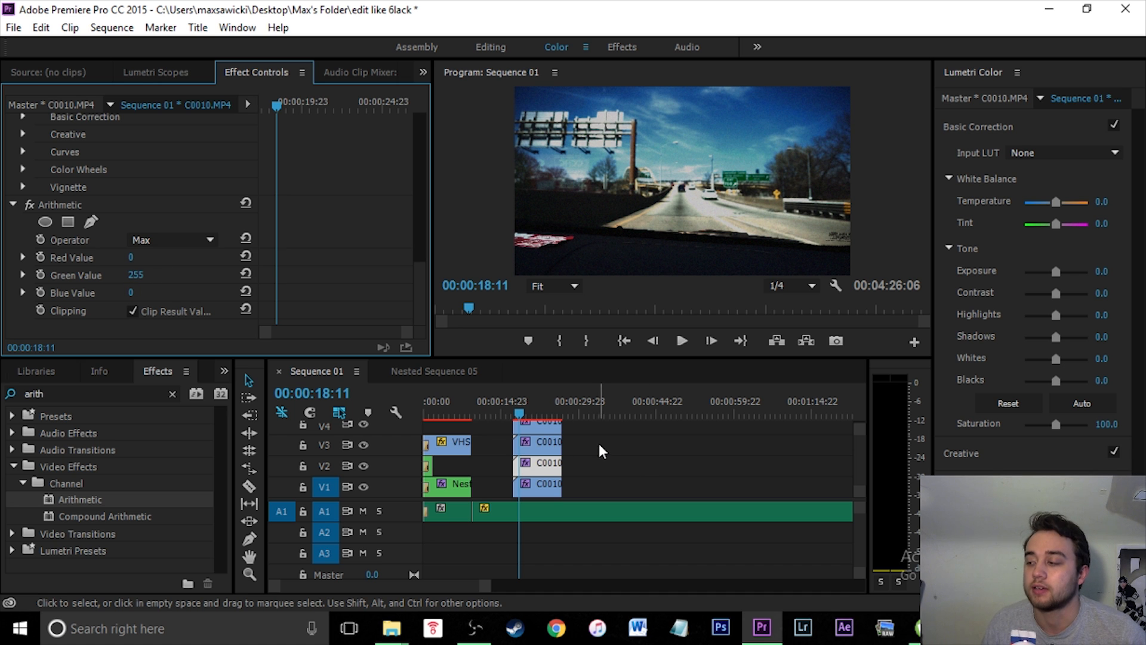
- Apply Arithmetic to the V3 copy of the clip and set its operator to Max
click(548, 447)
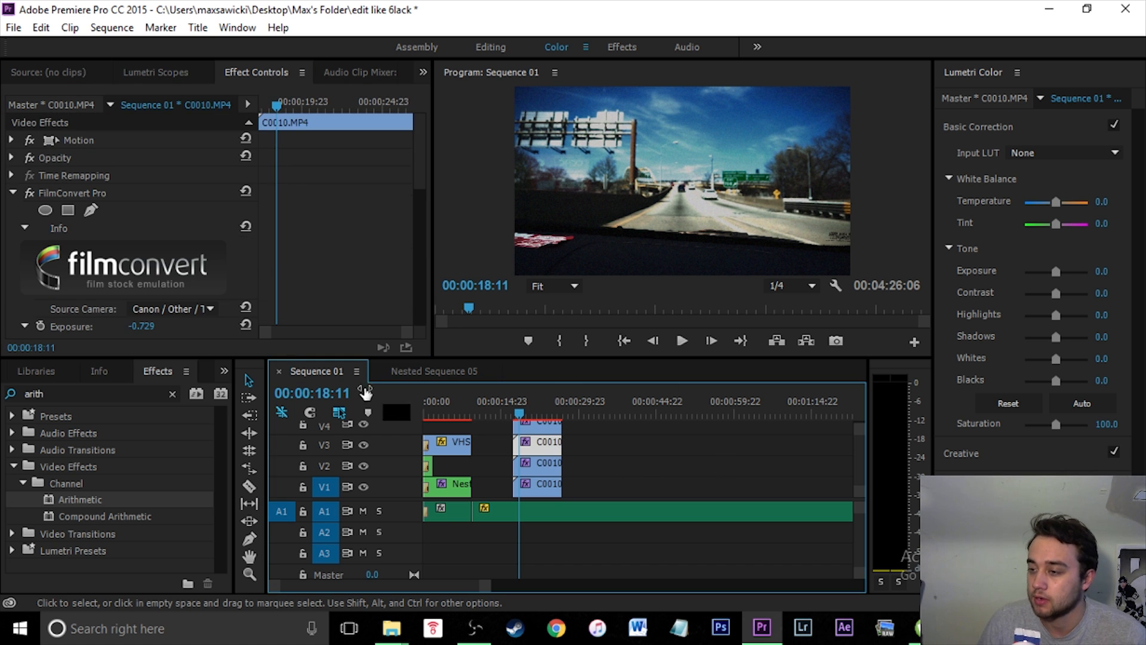
drag(97, 506, 556, 450)
drag(421, 166, 449, 362)
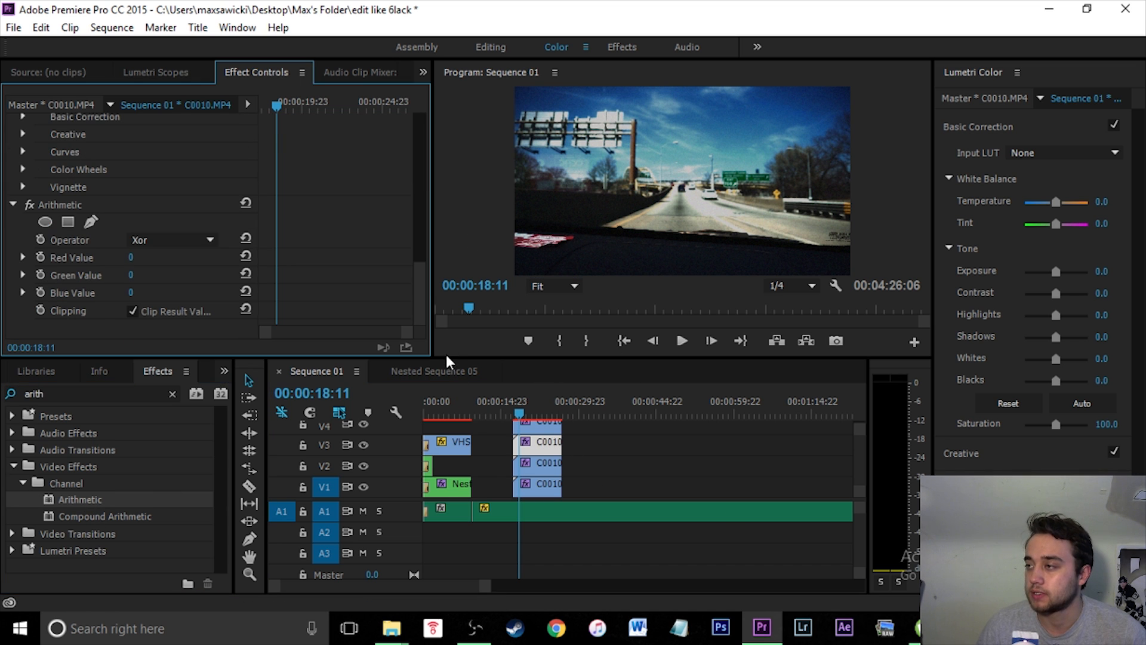
click(144, 240)
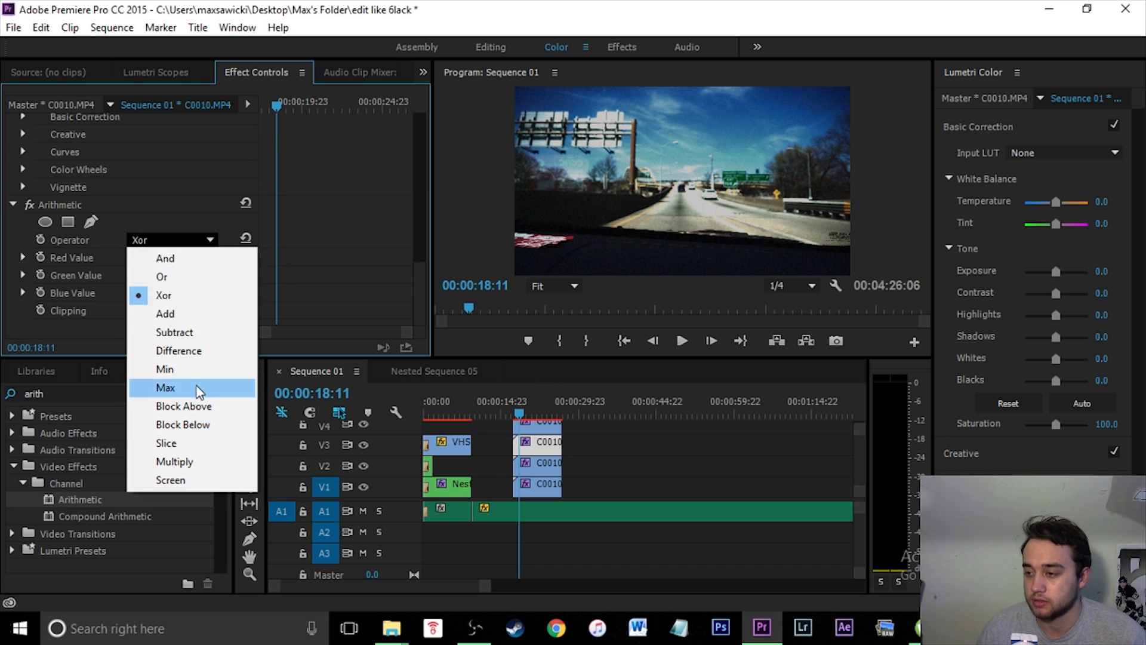
click(162, 389)
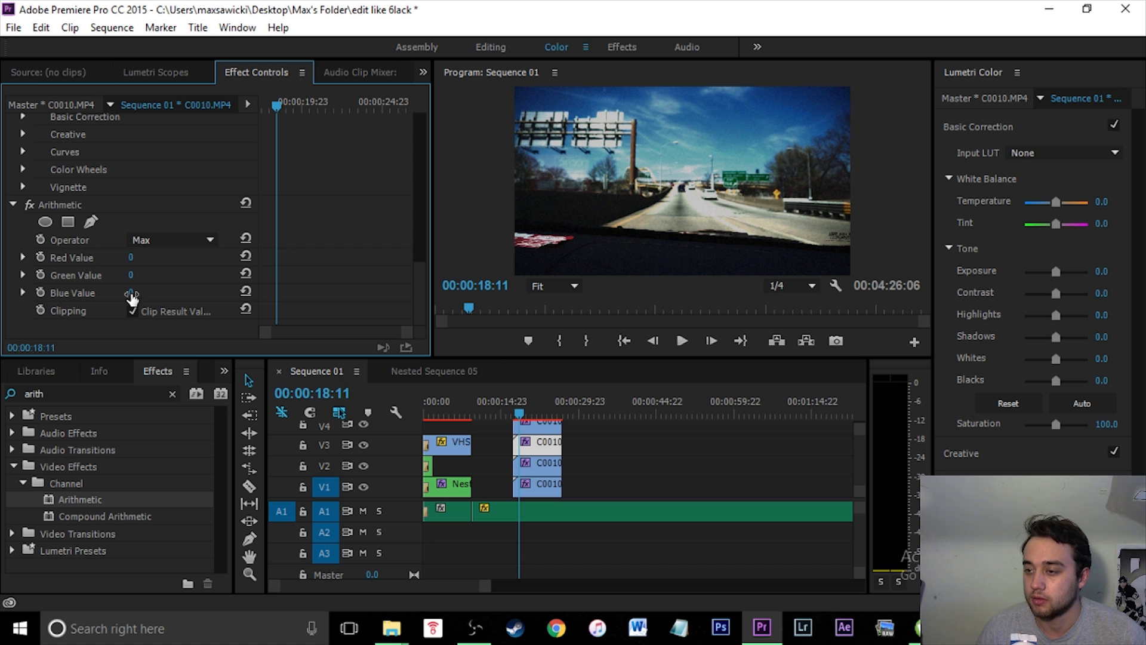
- Apply Arithmetic to the V4 copy of the clip and set its operator to Max
click(542, 425)
drag(65, 503, 550, 427)
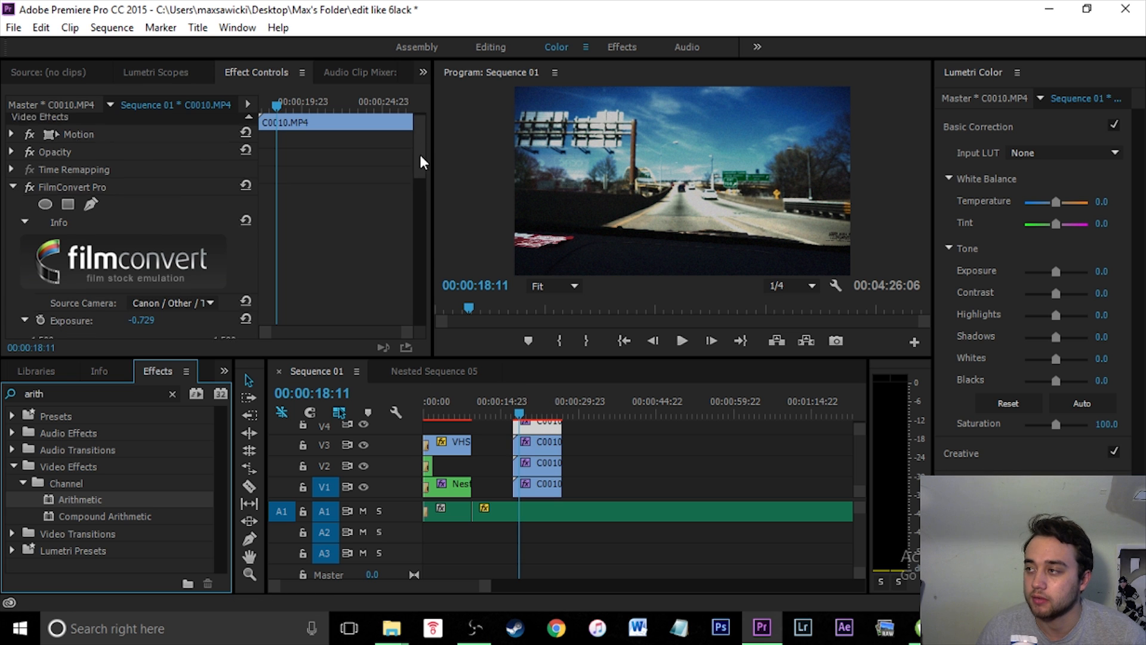
click(149, 240)
click(165, 388)
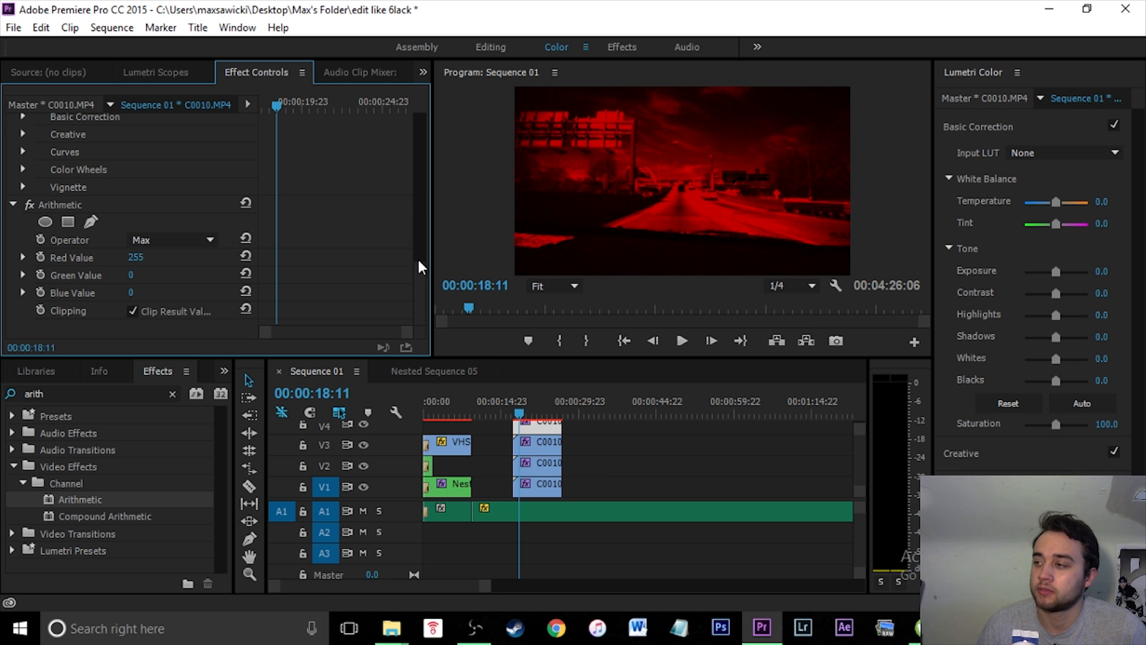
- Set the V4 copy's opacity blend mode to Linear Dodge (Add)
drag(424, 302, 421, 127)
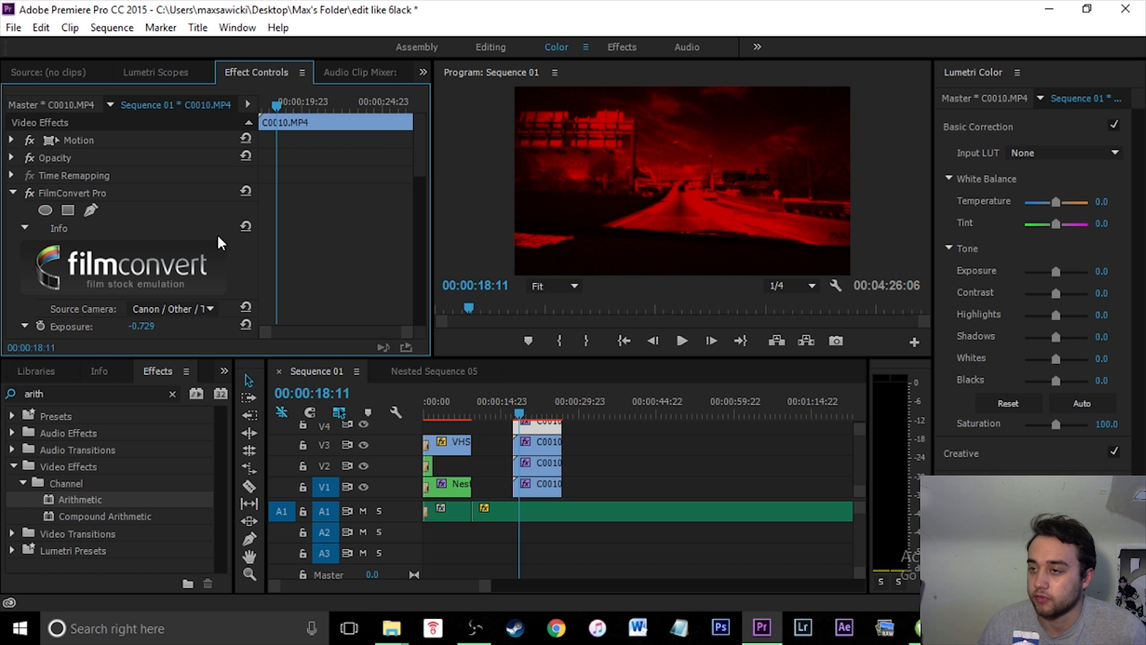
click(11, 157)
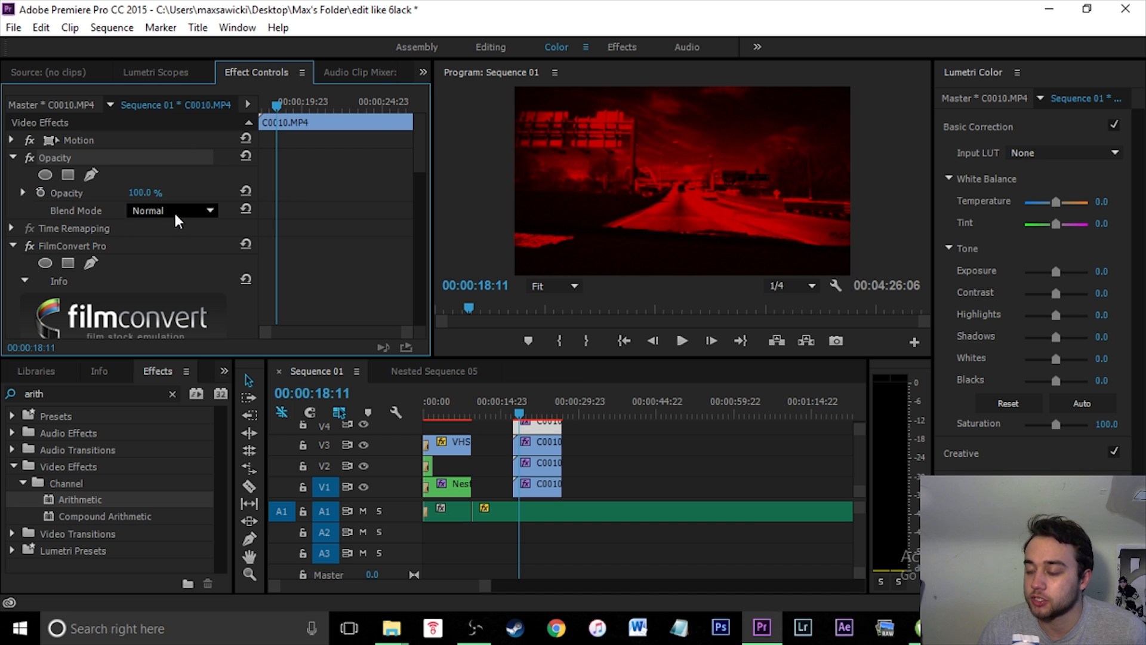
click(198, 214)
click(263, 284)
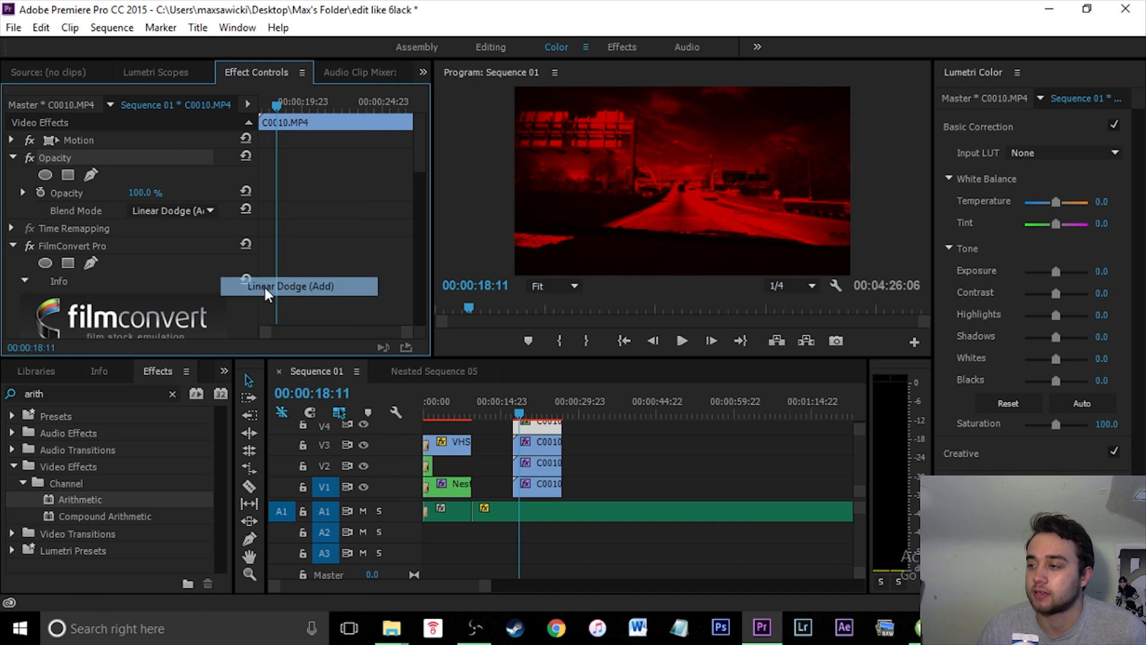
- Set the V3 copy's opacity blend mode to Linear Dodge (Add)
click(540, 445)
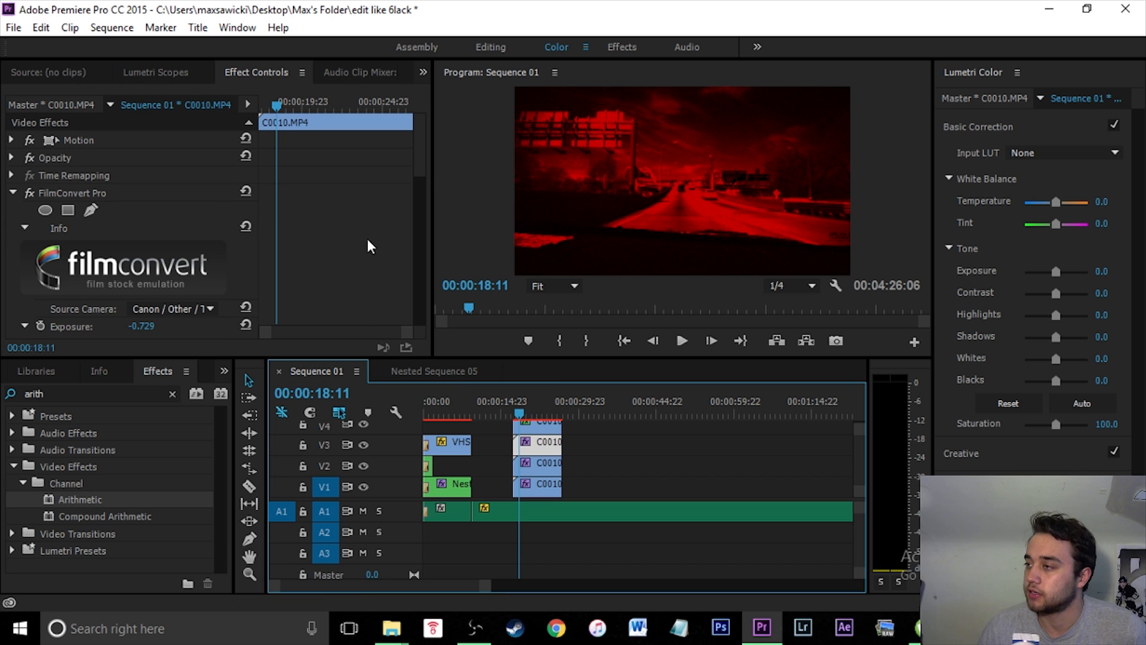
click(12, 158)
click(201, 212)
click(43, 200)
click(185, 213)
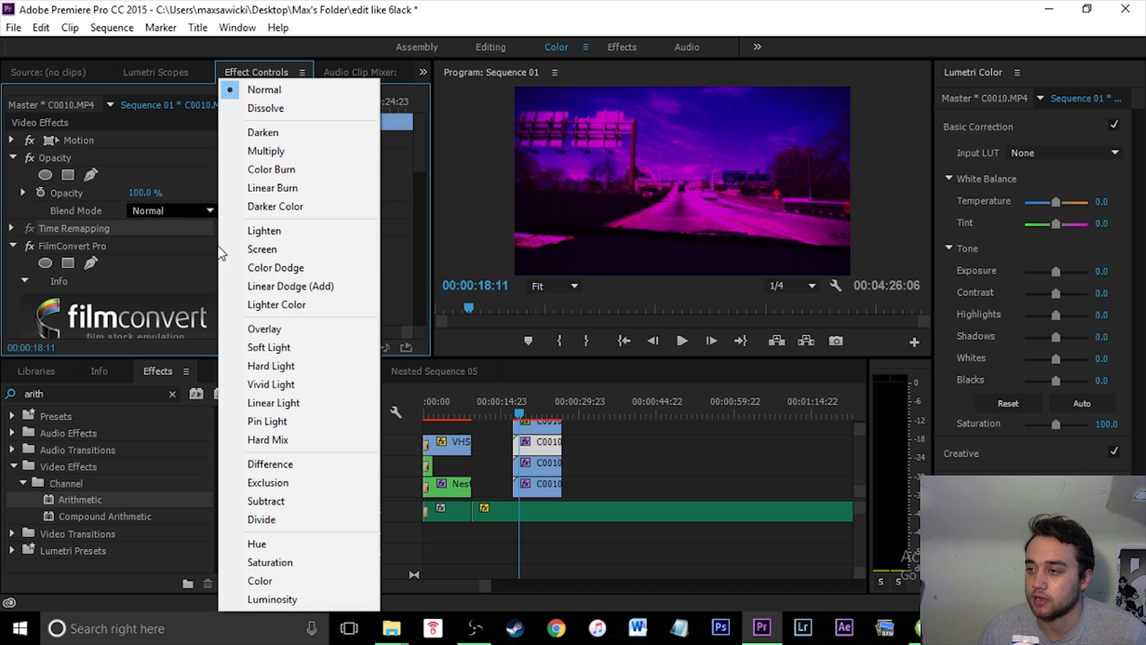
click(290, 290)
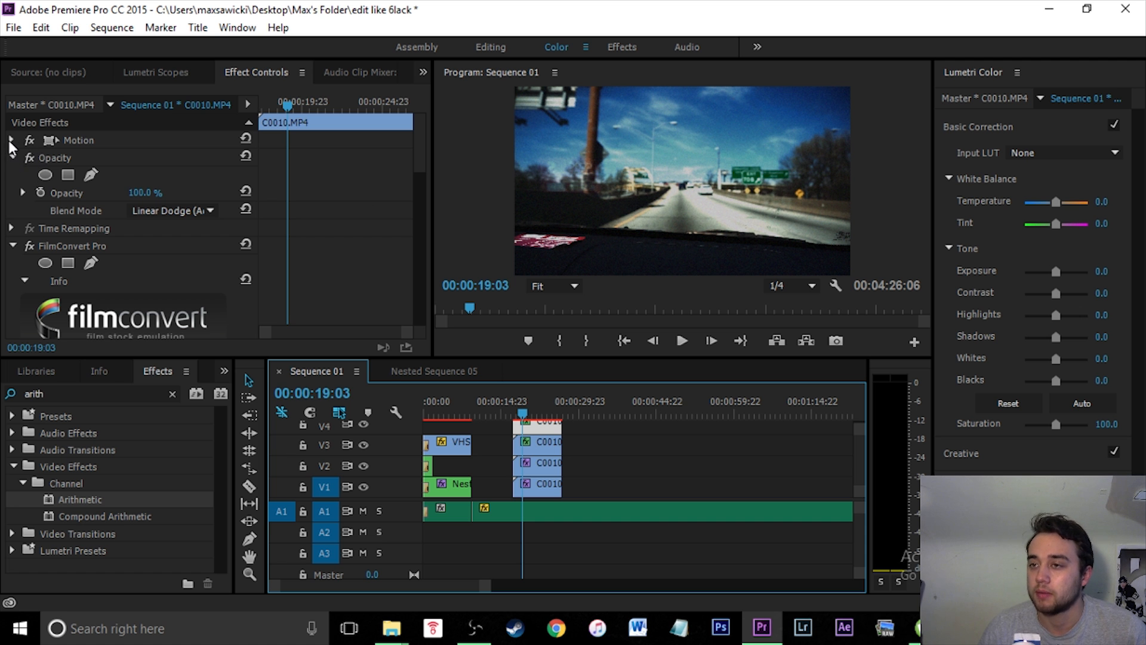
- Shift the selected clip copy's horizontal position to 730
click(11, 141)
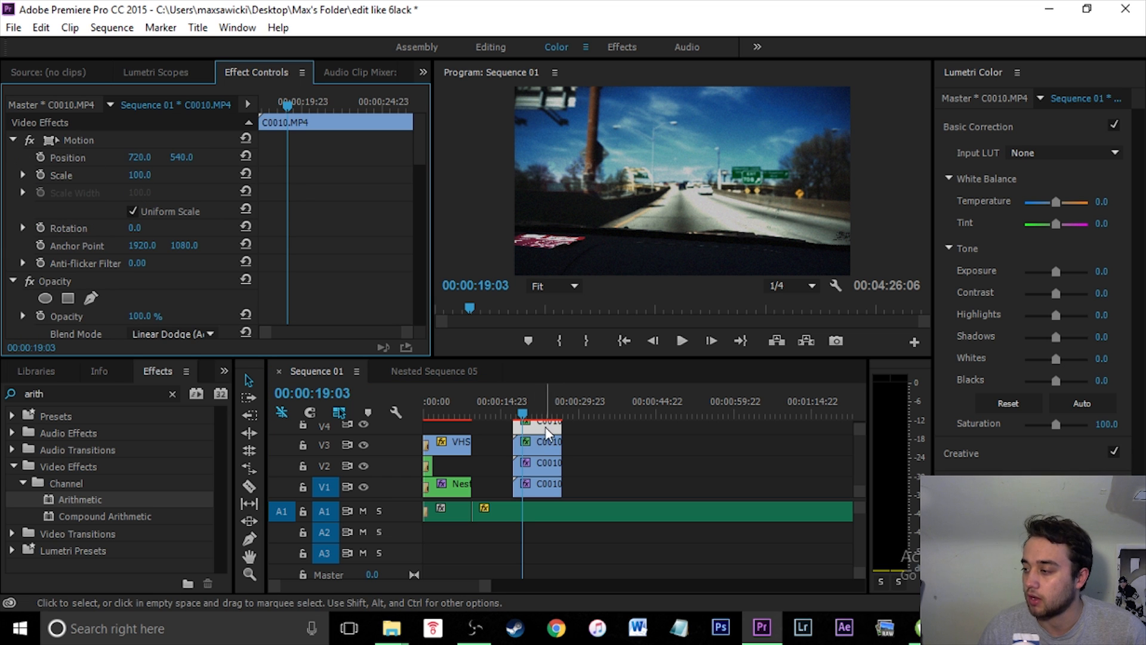
click(140, 158)
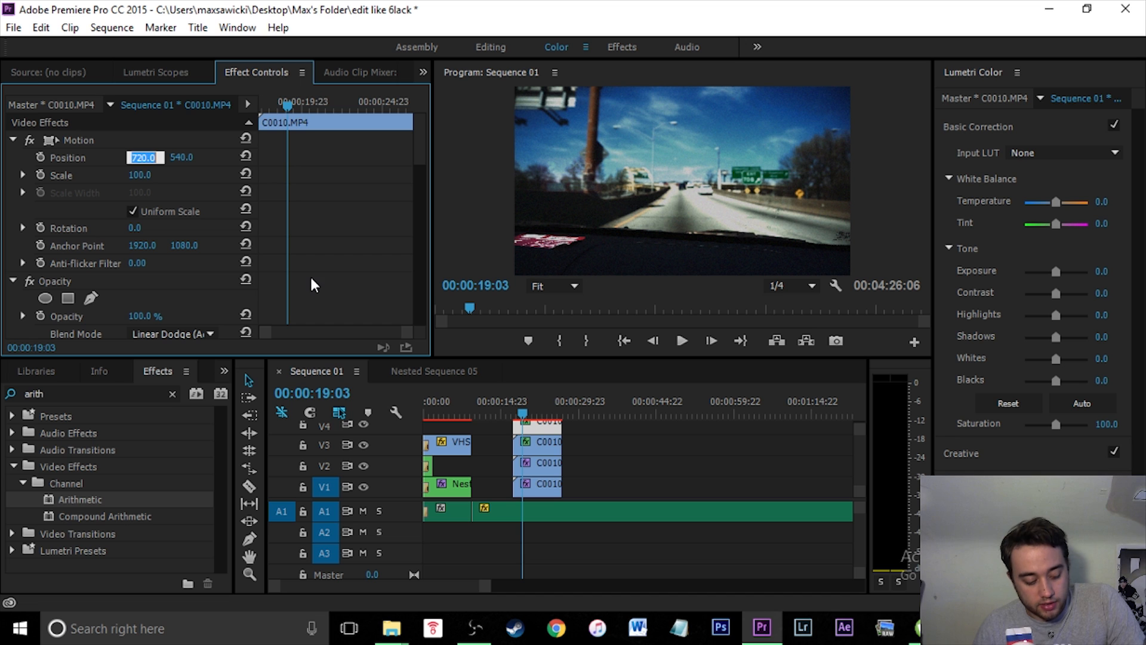
text(730)
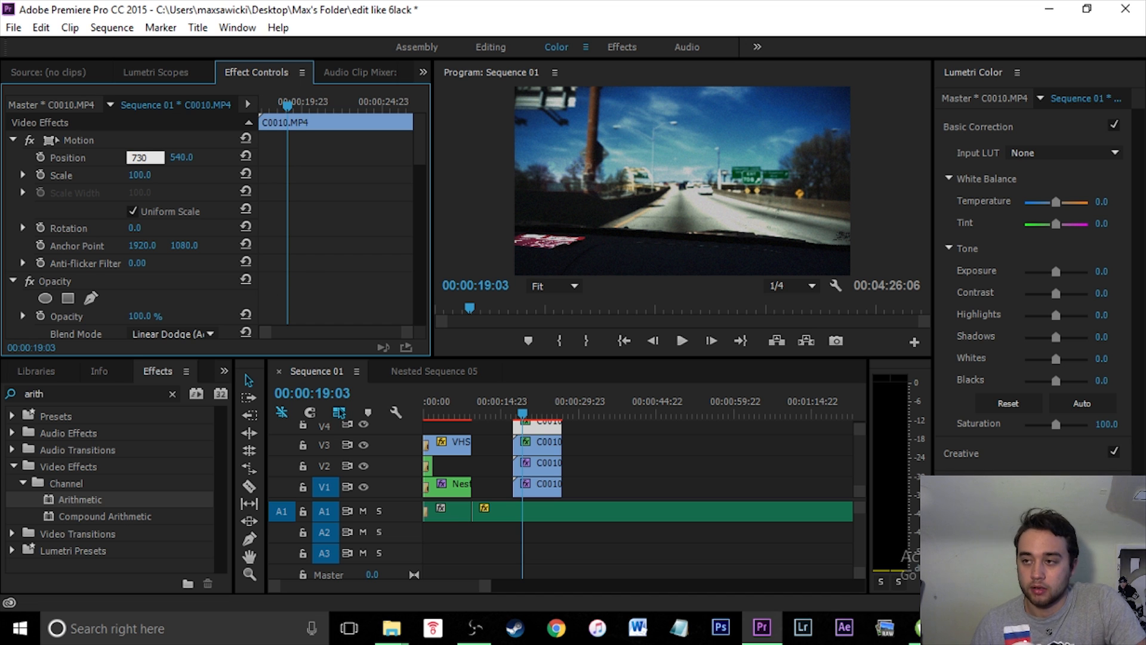
key(Return)
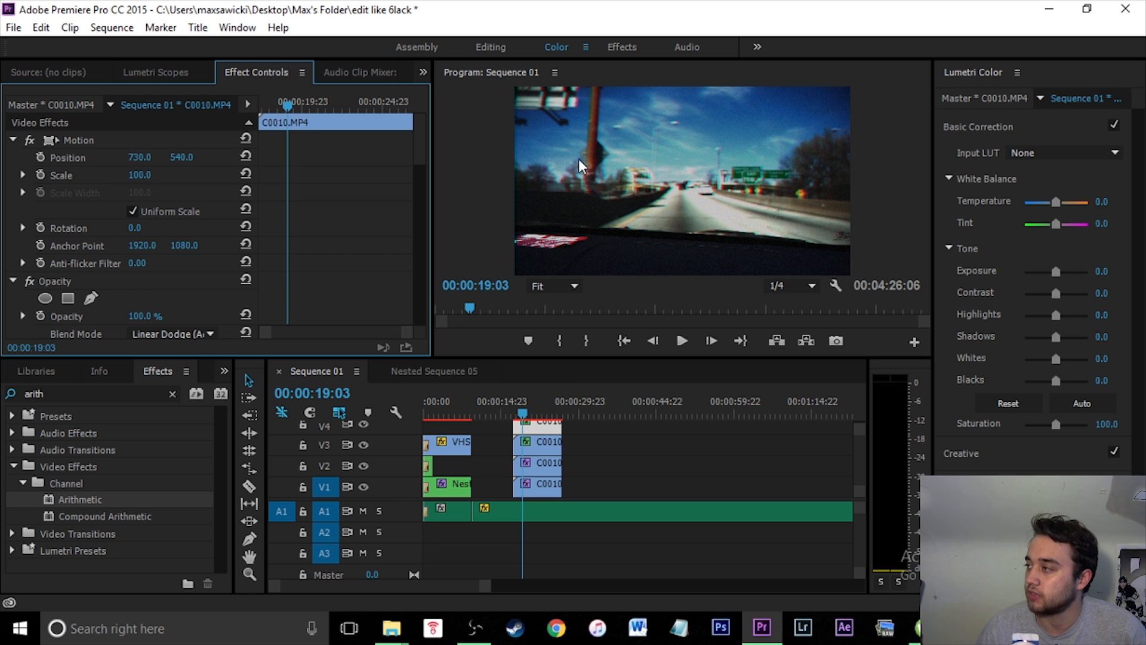
- Change this copy's FilmConvert film stock to FJ Neo
click(687, 346)
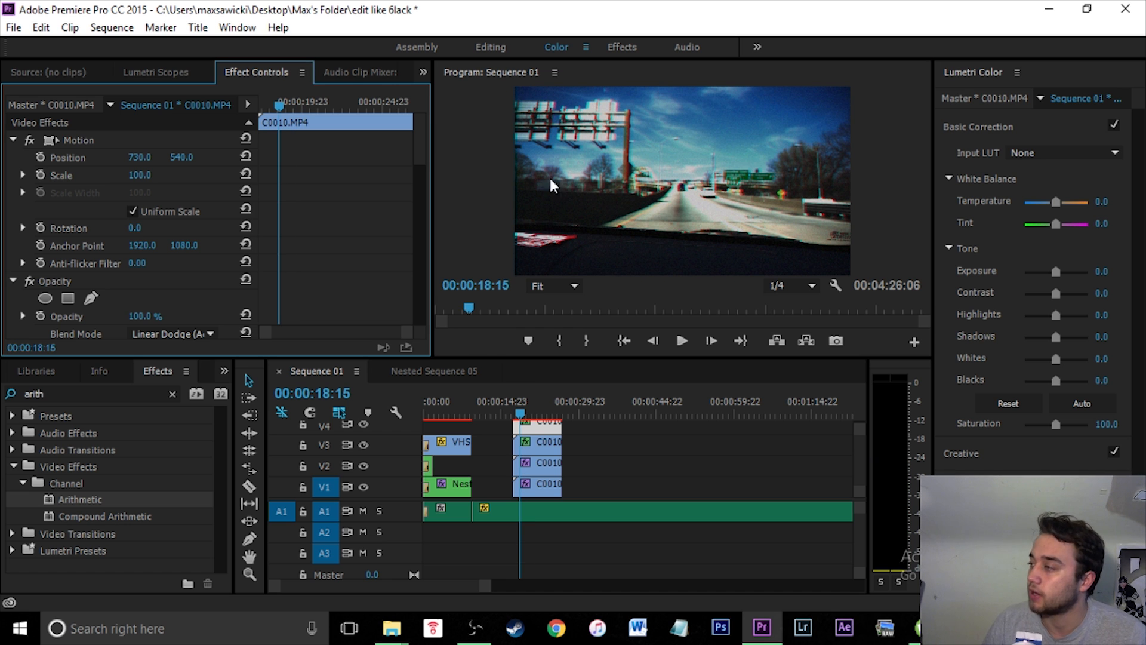
drag(412, 158, 419, 225)
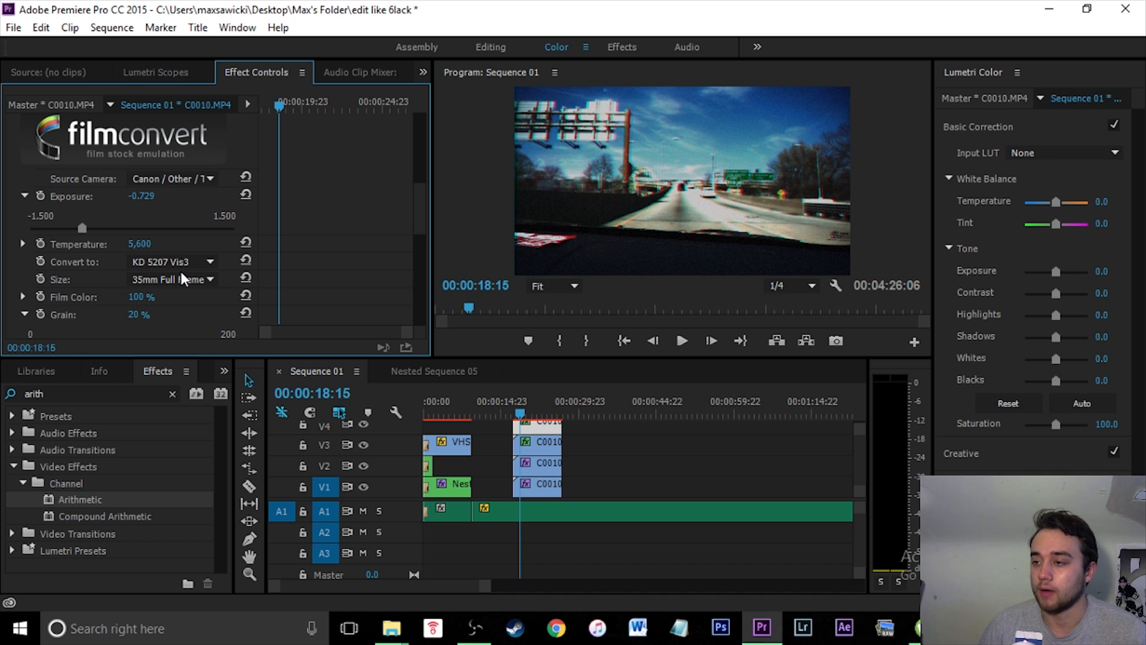
click(210, 262)
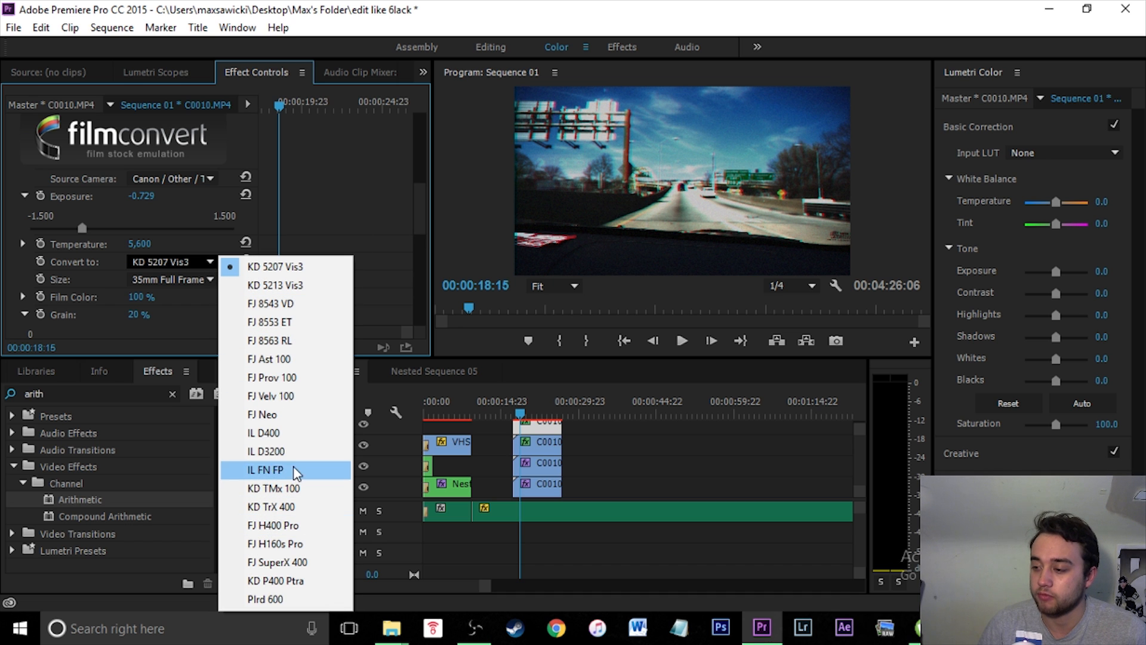
click(291, 414)
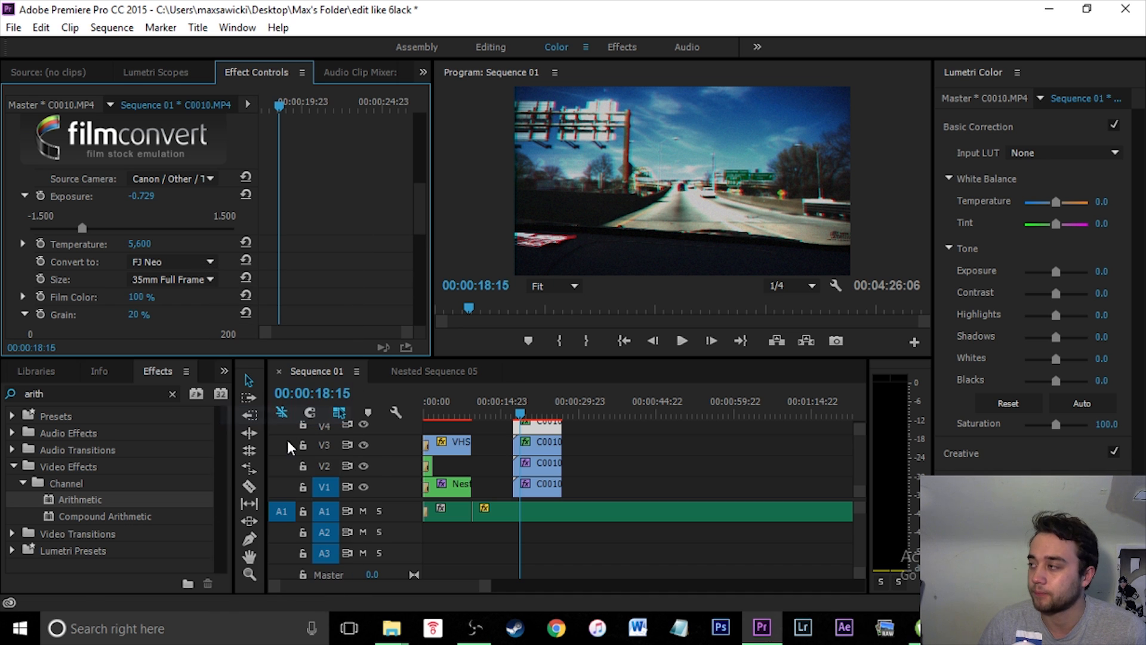
- Select the V3 copy and set its FilmConvert film stock to FJ Neo
click(543, 447)
drag(418, 159, 425, 234)
click(204, 162)
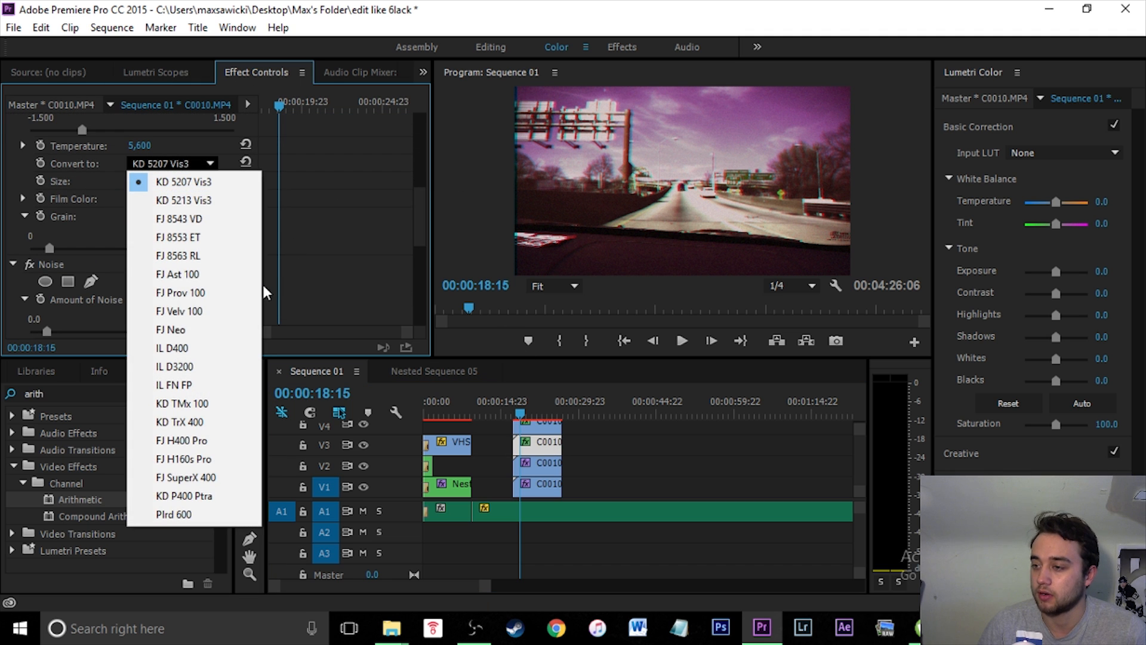
click(212, 330)
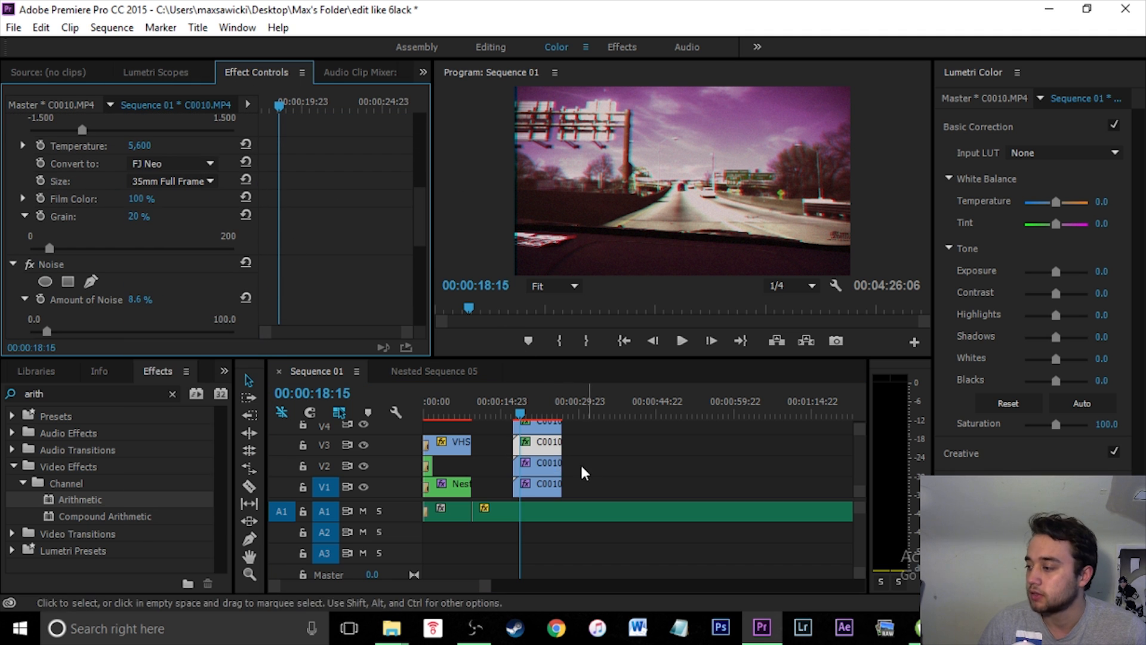
- Select the next lower copy, switch its FilmConvert stock to FJ Neo, and play back the result
click(550, 475)
drag(420, 172, 430, 205)
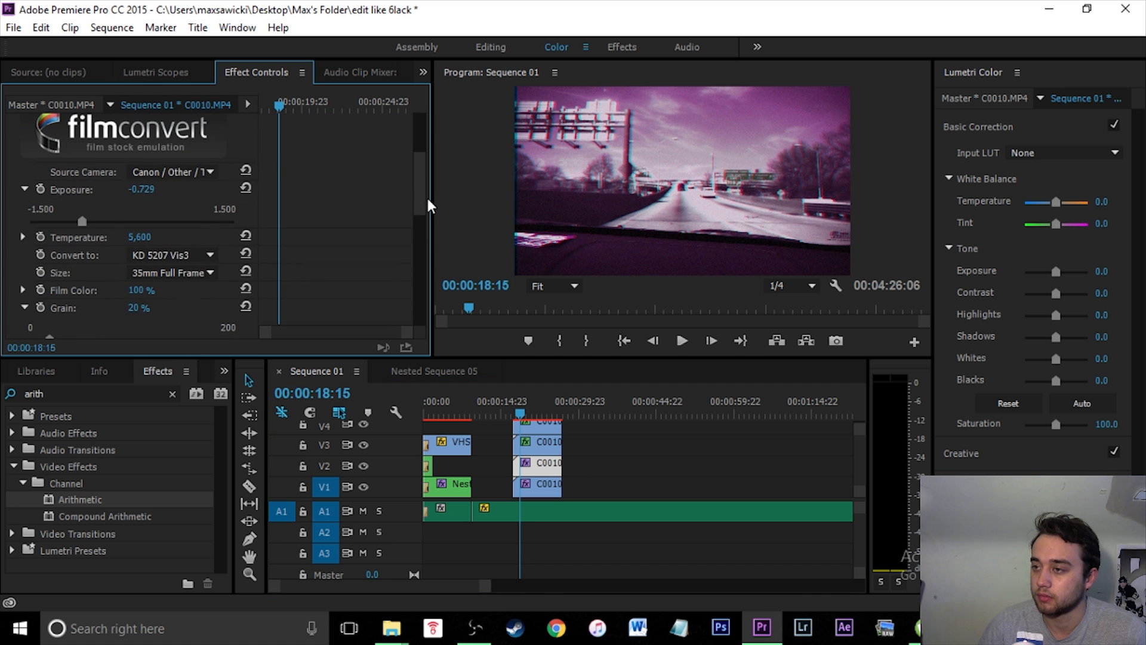
click(192, 264)
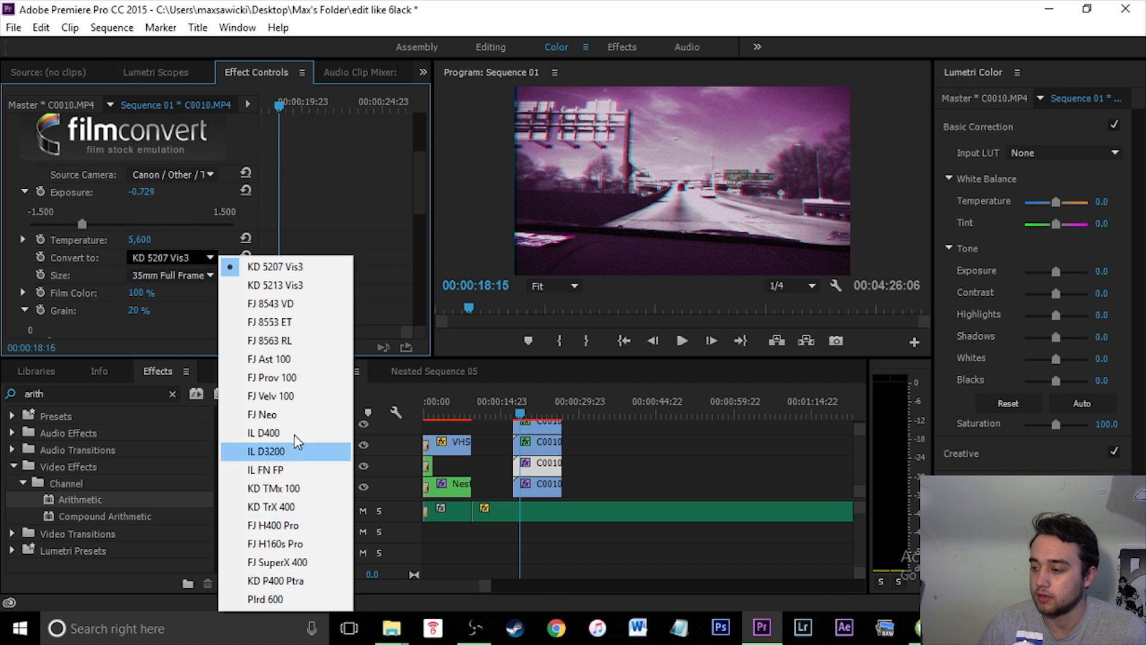
click(279, 418)
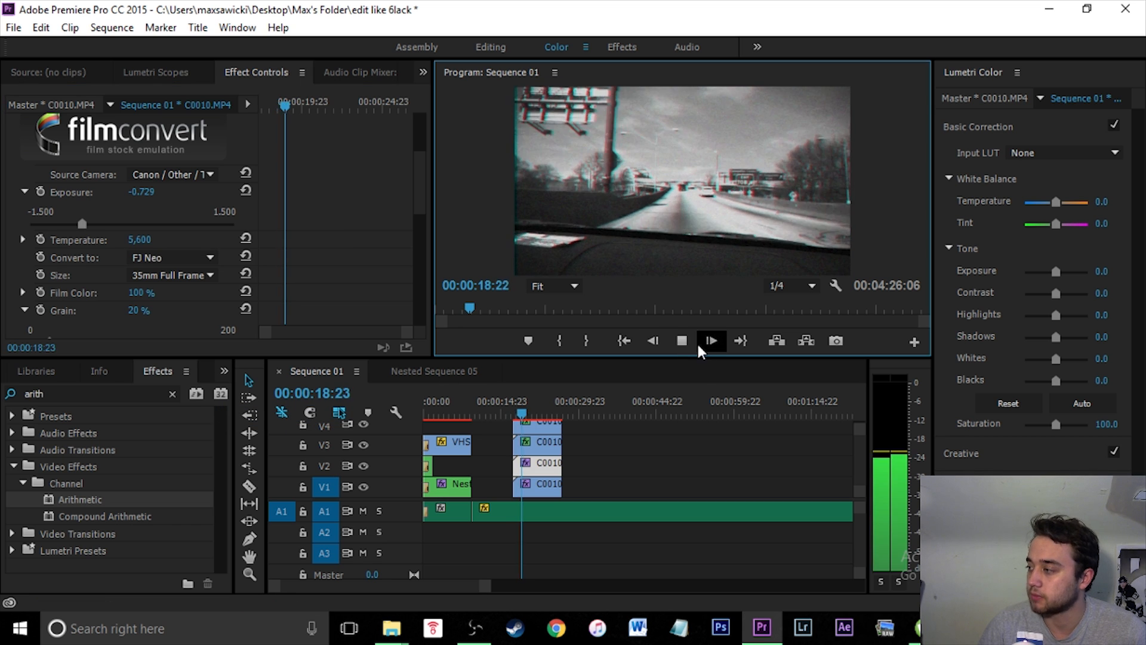
click(682, 340)
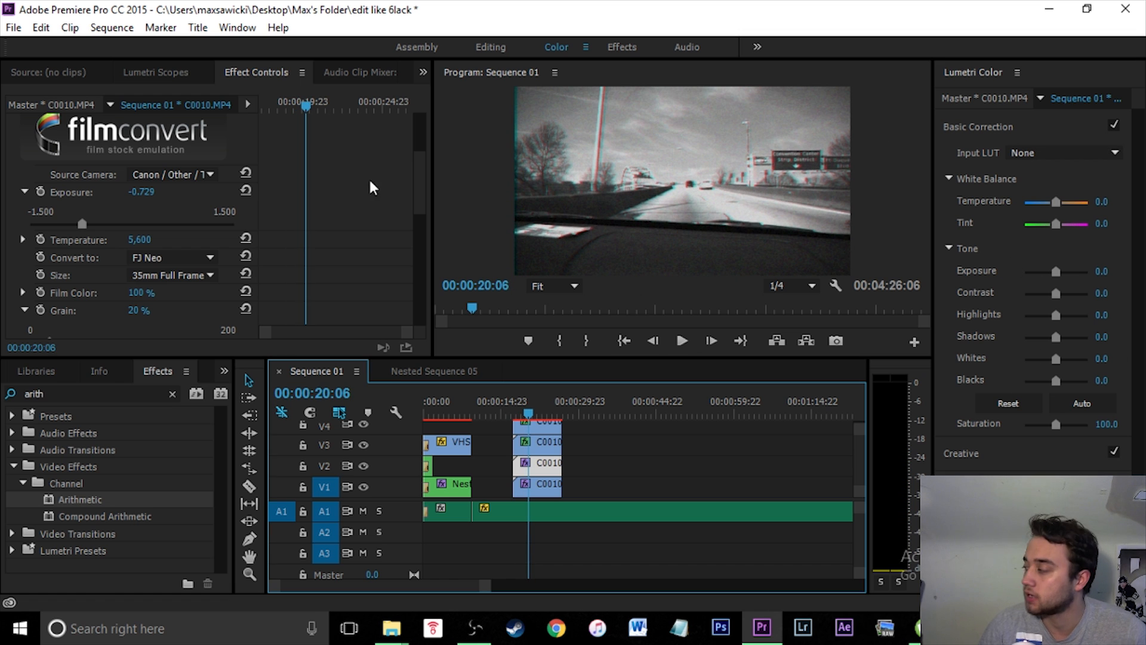
- Open the Lumetri Creative looks list for the top copy and close it without choosing a look
click(683, 468)
click(531, 426)
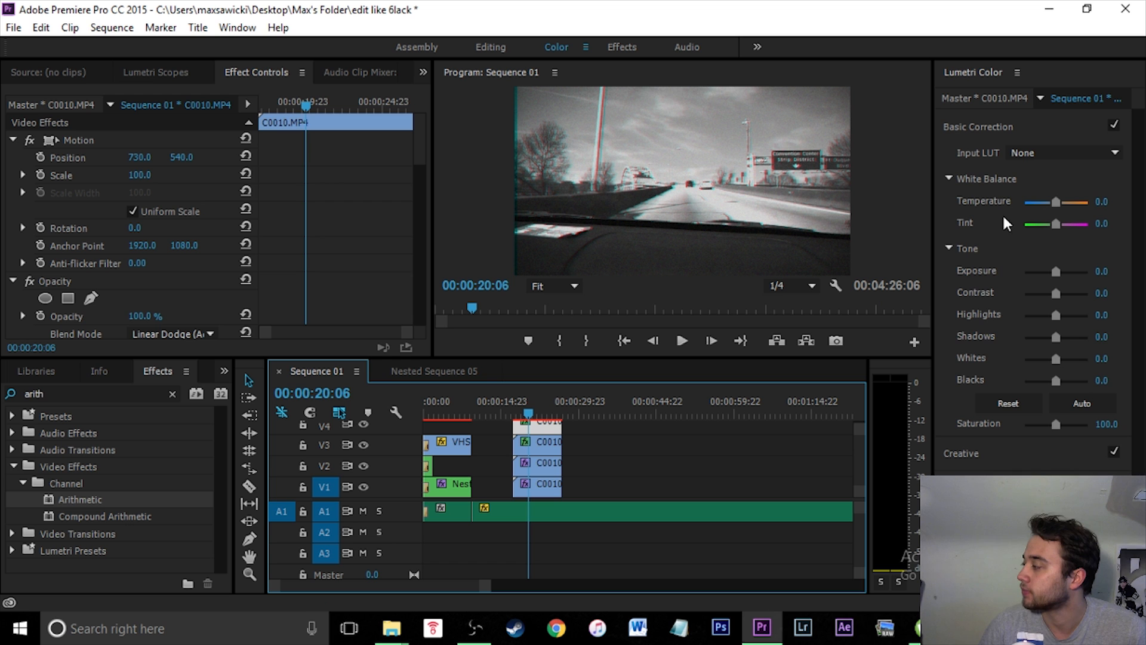
click(962, 453)
click(1050, 189)
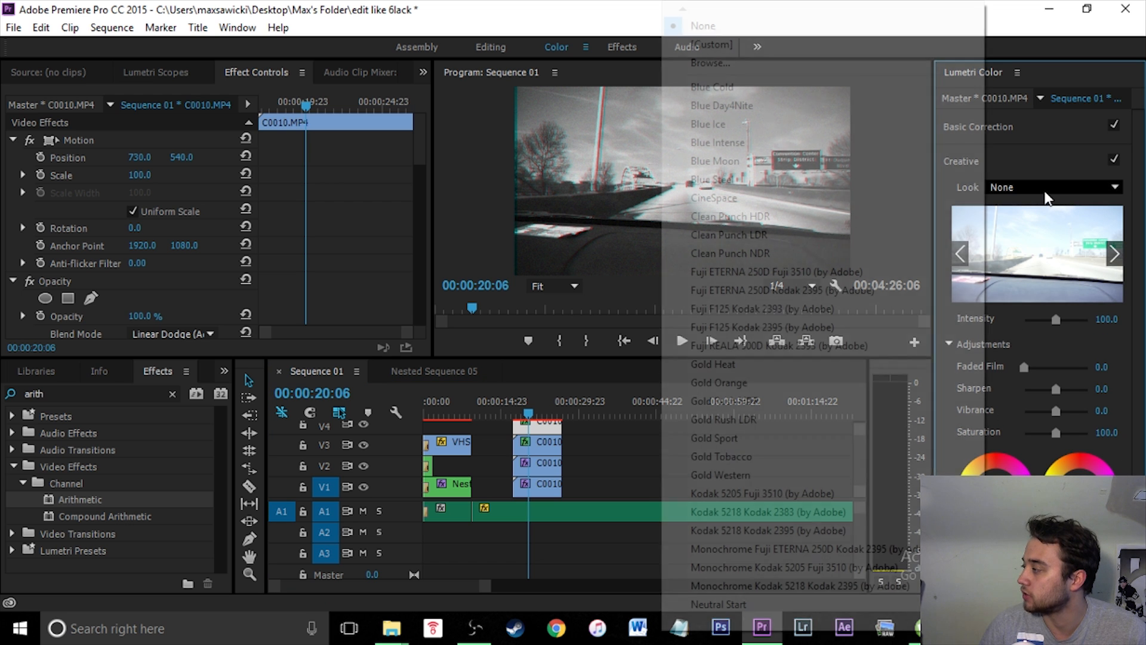
mouse_move(683, 628)
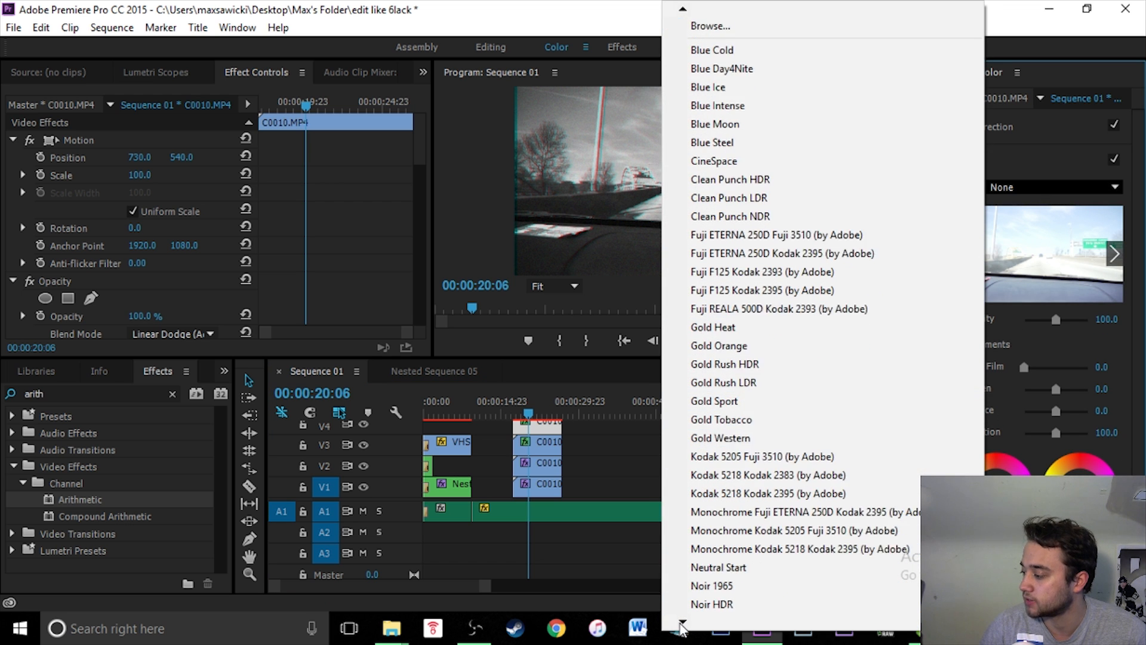
click(1114, 76)
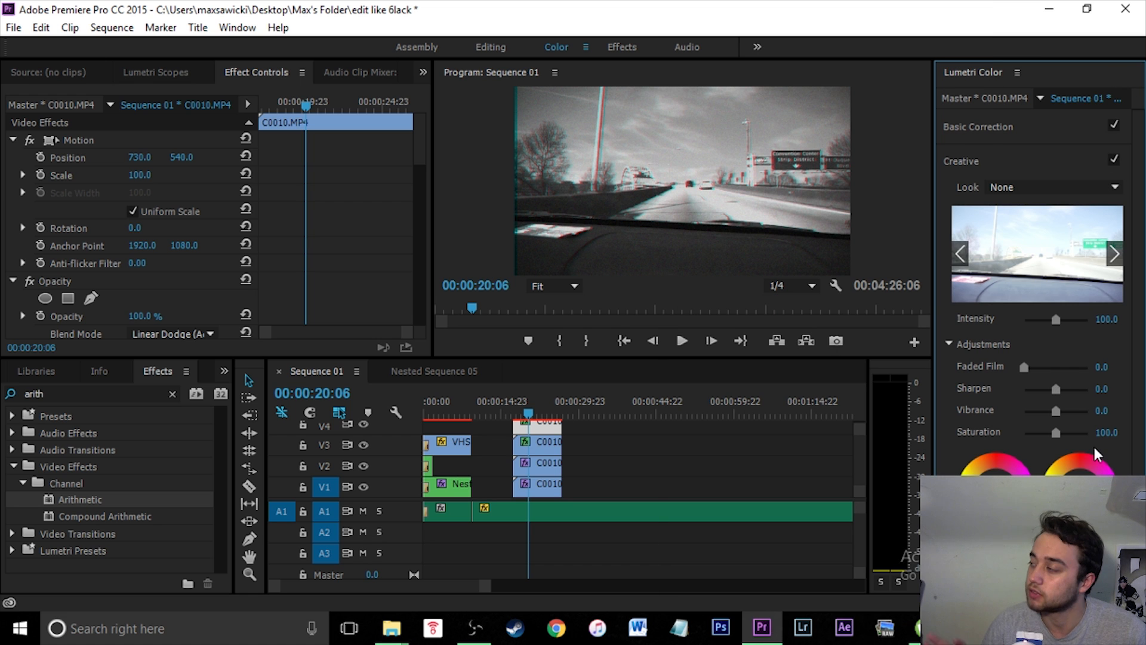
- Select all stacked copies of the clip and nest them into a single nested sequence
click(551, 460)
click(555, 427)
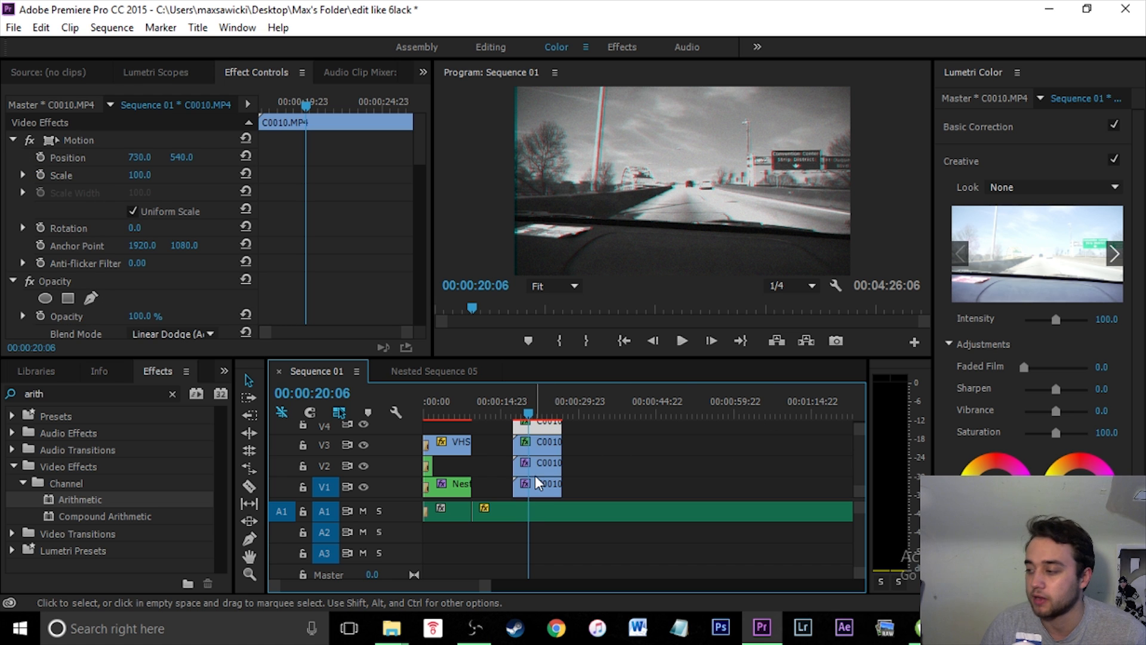
click(542, 489)
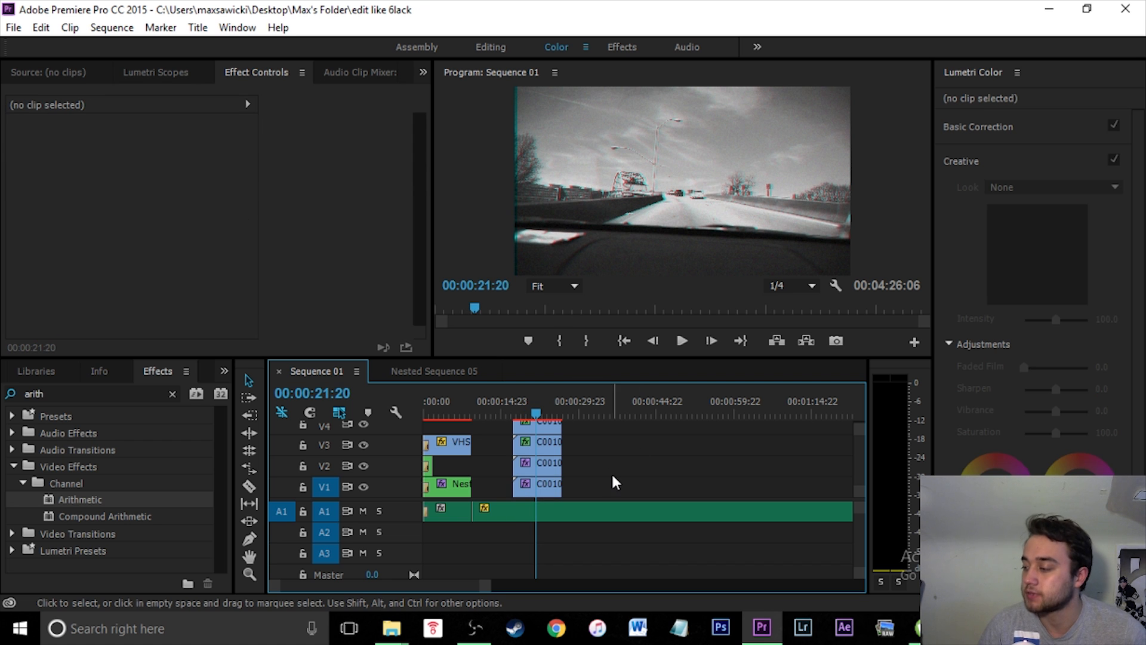
drag(612, 477, 535, 430)
right_click(535, 430)
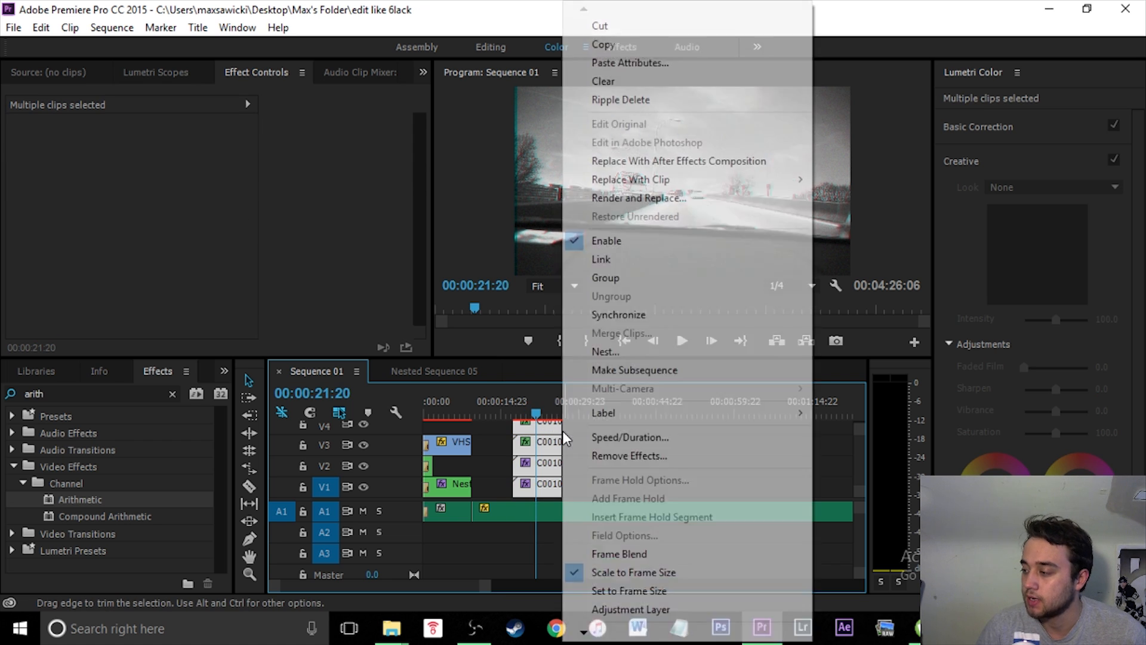
click(632, 352)
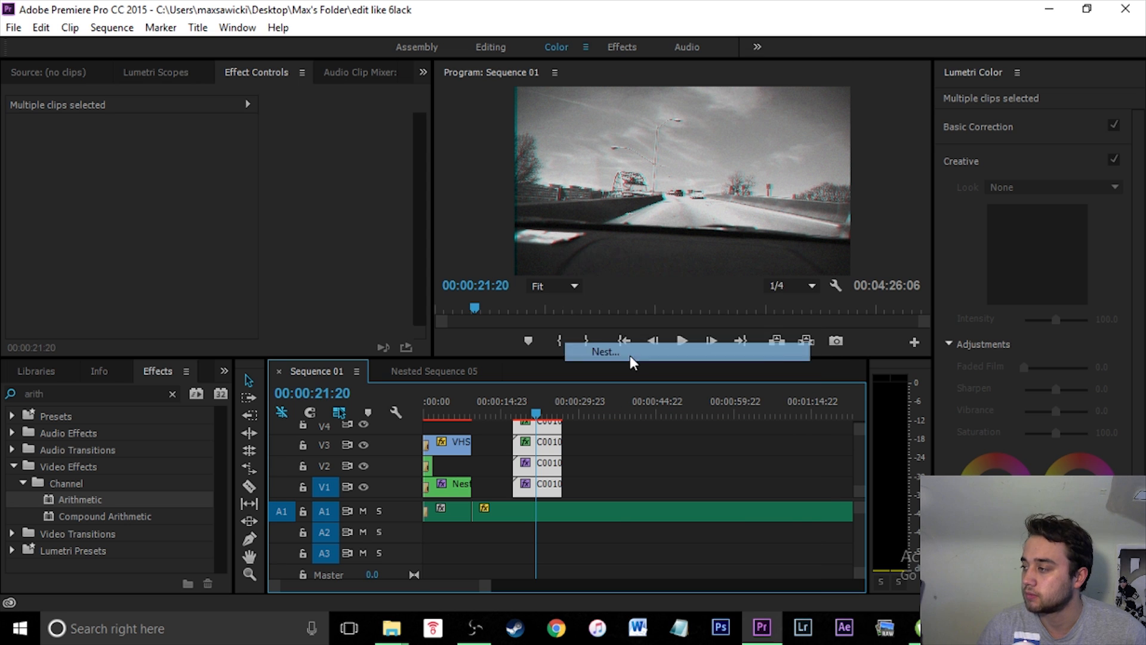
click(566, 329)
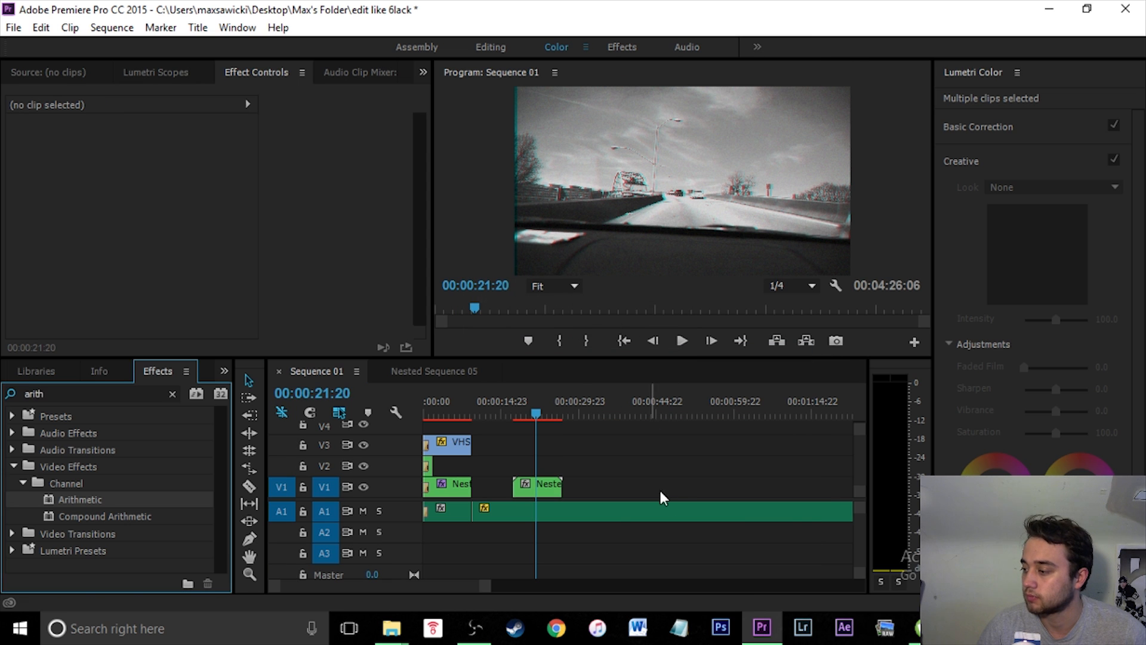
click(543, 486)
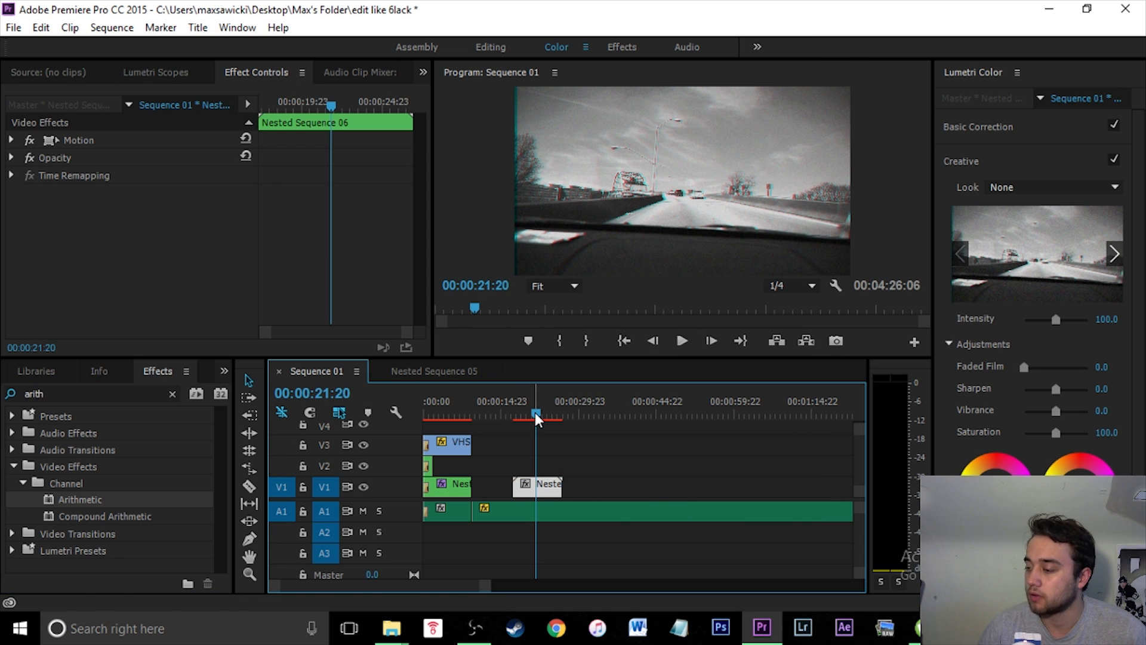
- Apply the Crop effect to the nested clip and set its Edge Feather to 25
click(172, 392)
text(crop)
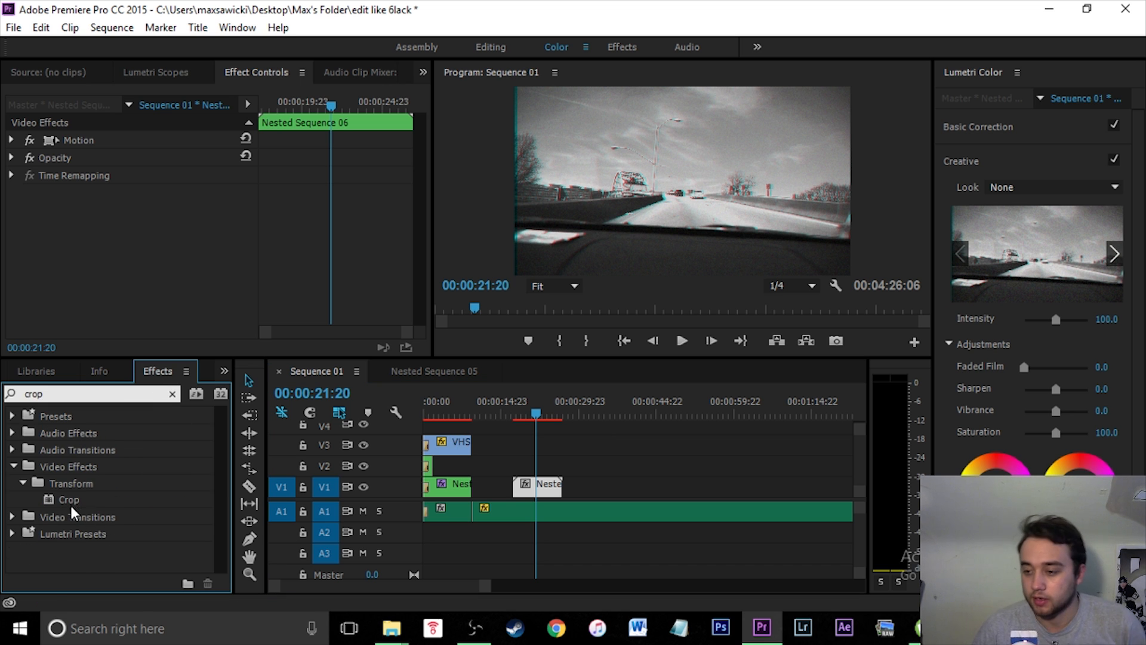
drag(70, 505, 544, 487)
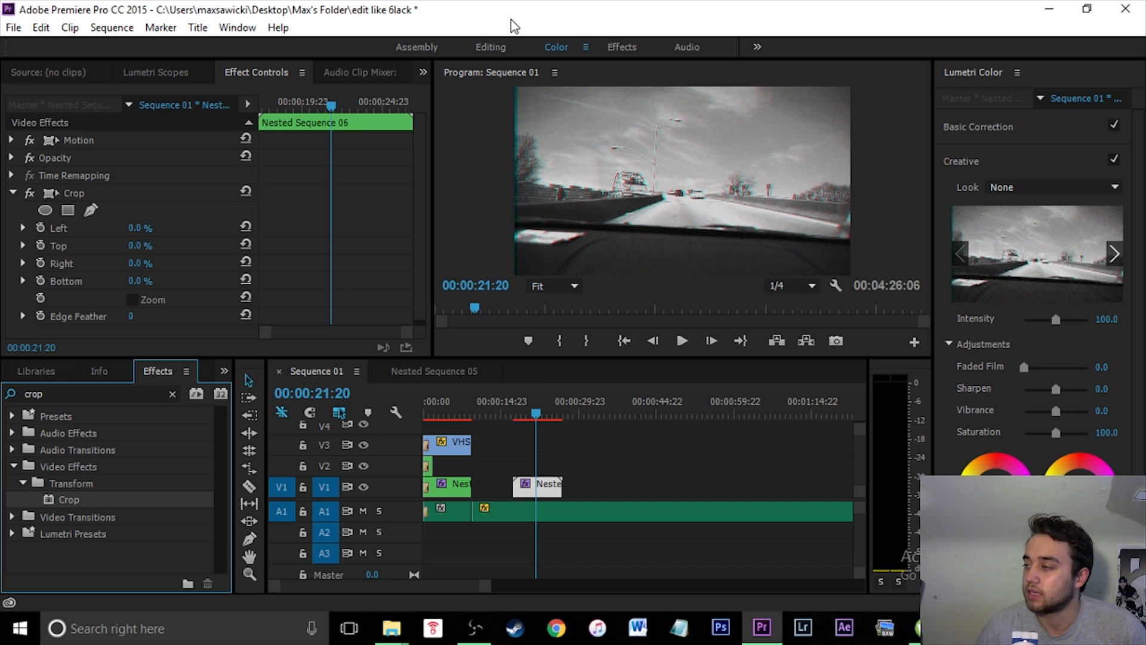
scroll(413, 185, down, 1)
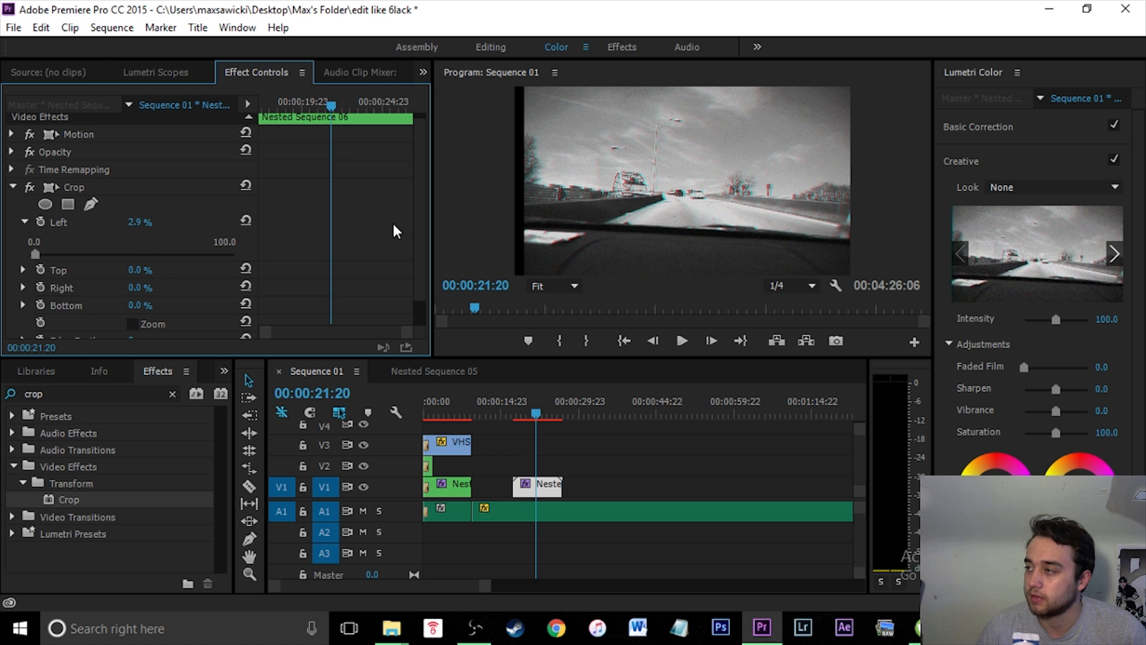
scroll(417, 179, down, 2)
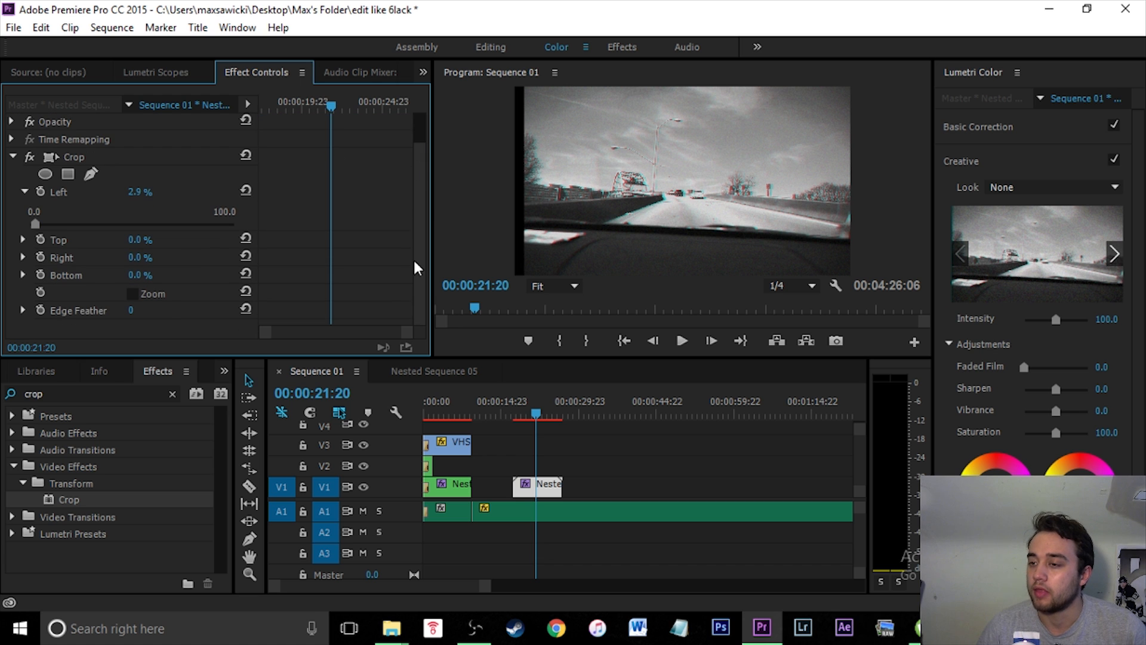
click(23, 310)
scroll(416, 250, down, 2)
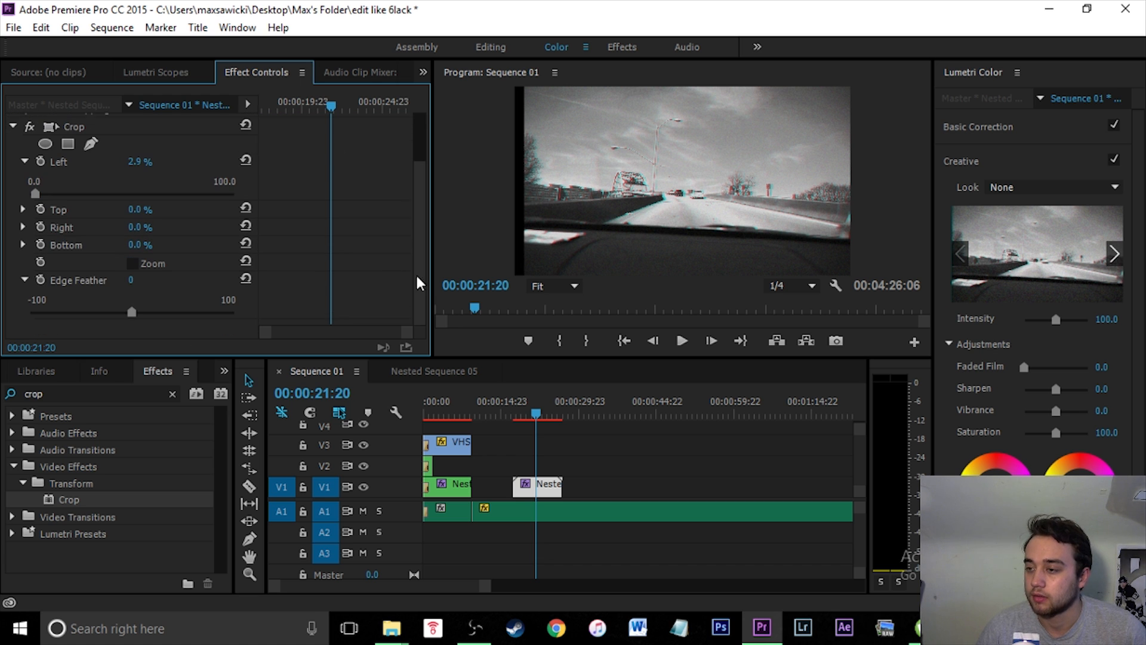
click(131, 282)
text(25)
key(Return)
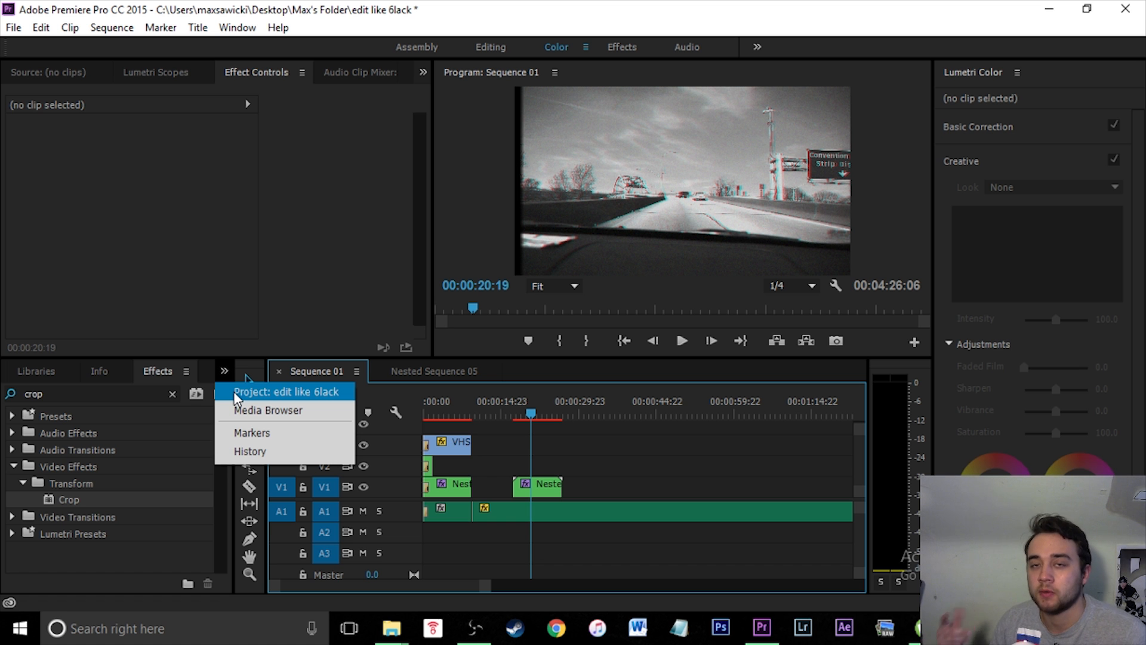
- Place the VHS Glitch - Free.mp4 clip from the project onto V3 above the nested clip
click(235, 392)
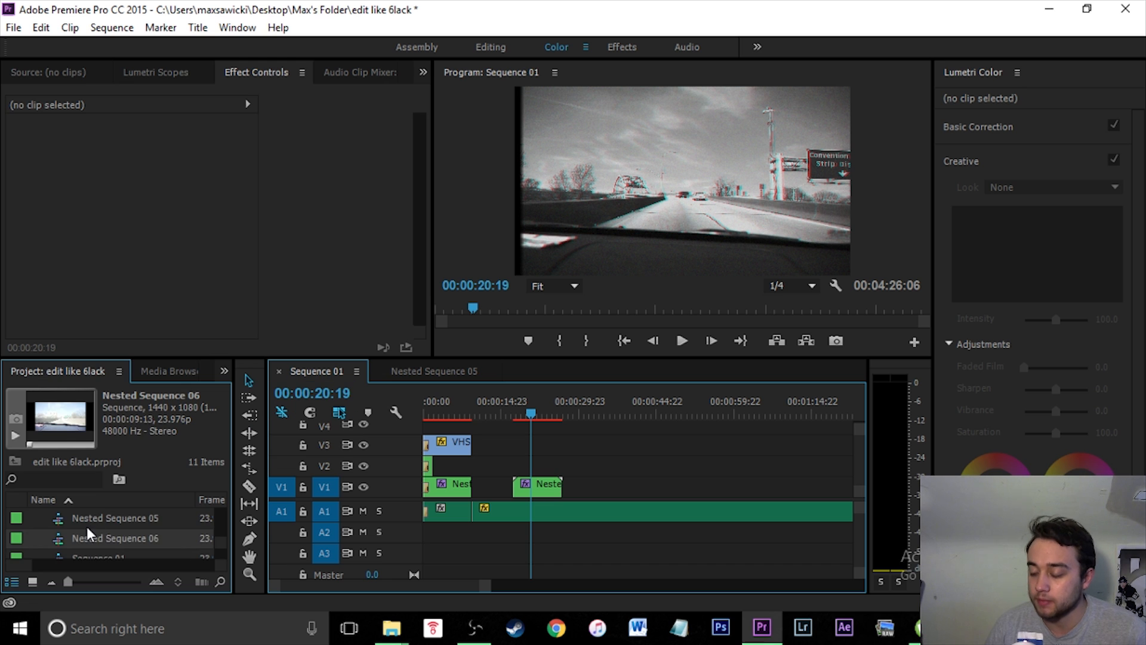
scroll(128, 546, up, 3)
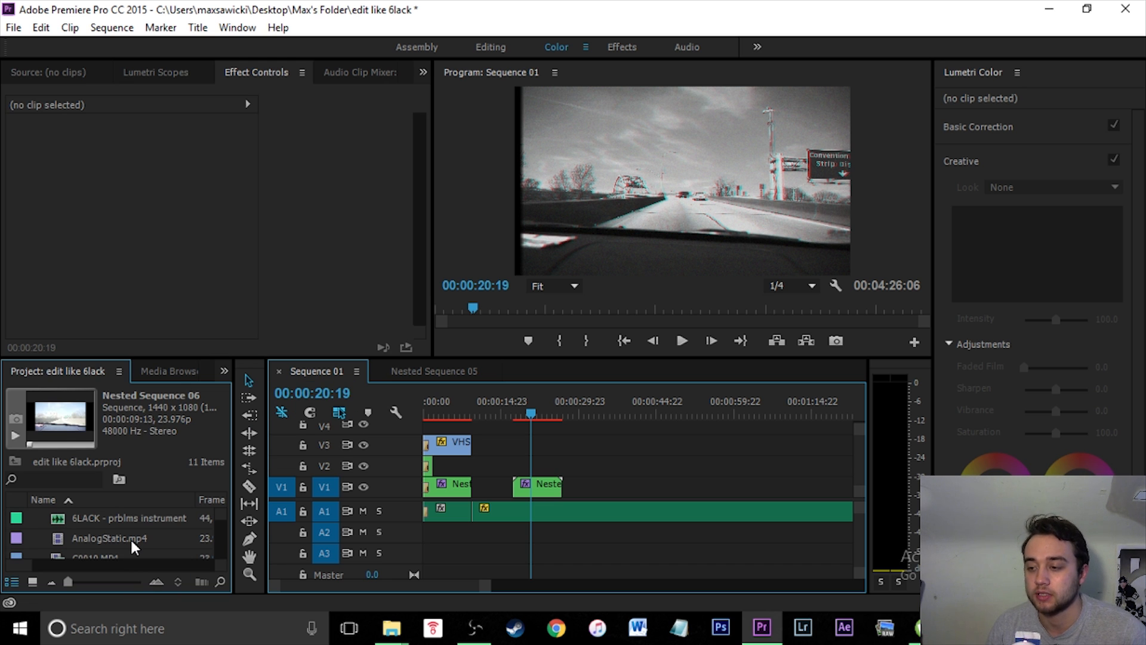
scroll(131, 538, down, 3)
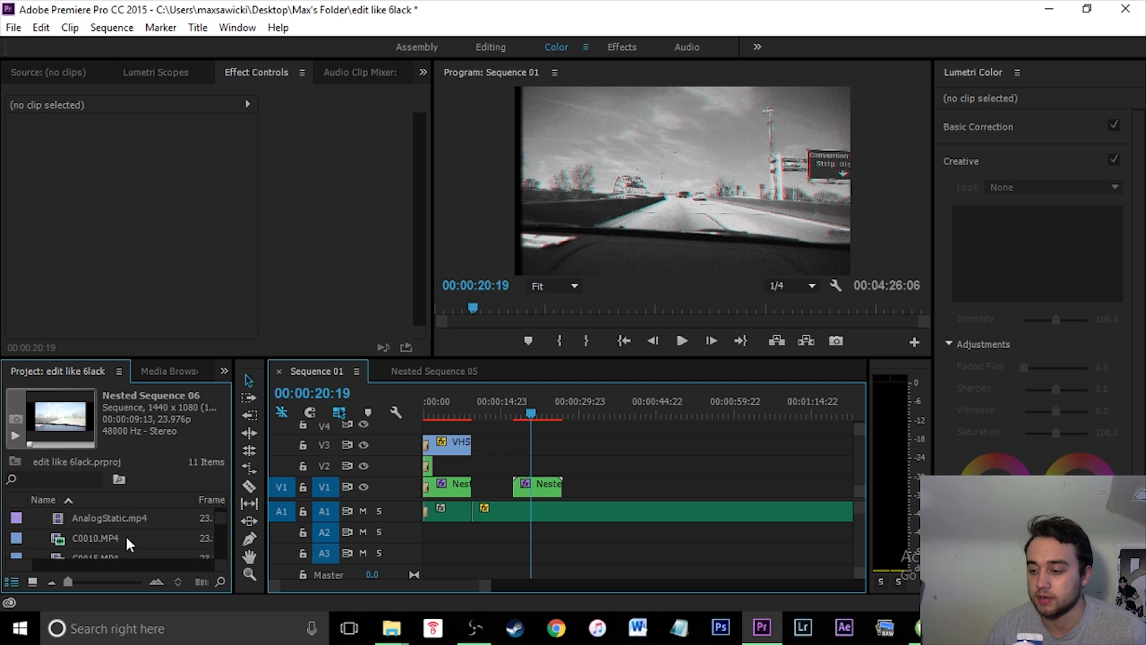
click(75, 541)
drag(255, 515, 546, 449)
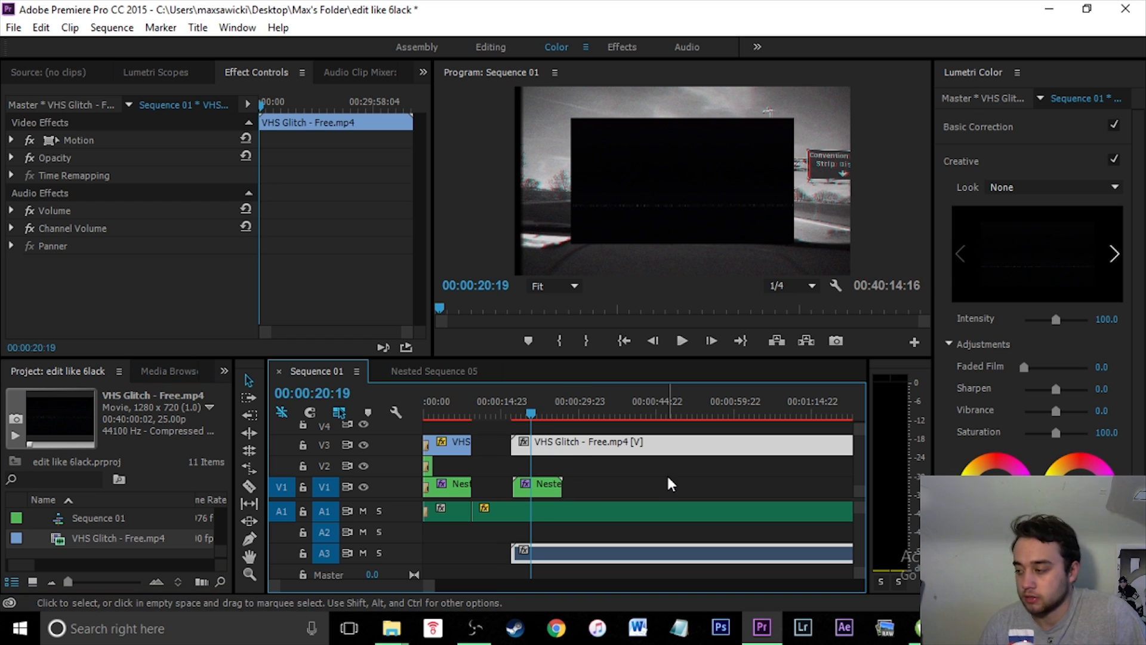
key(minus)
scroll(657, 470, down, 3)
scroll(528, 495, up, 1)
scroll(501, 492, down, 3)
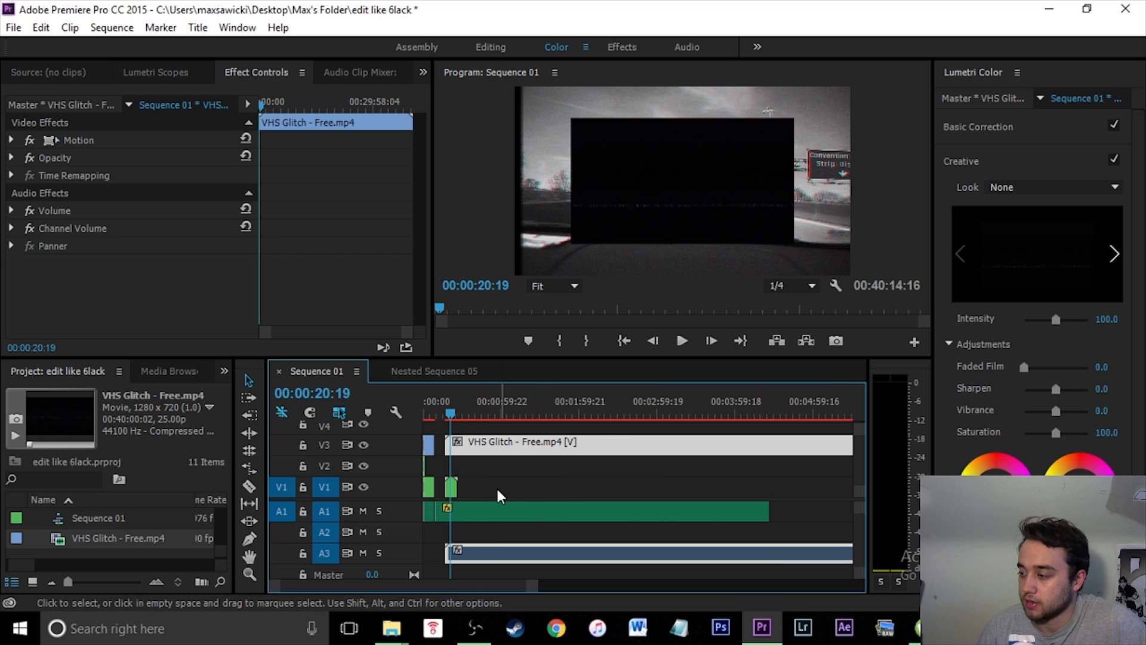
- Split the VHS Glitch clip at about 2:57, delete its first part and move the remaining part above the nested clip
drag(449, 418, 655, 414)
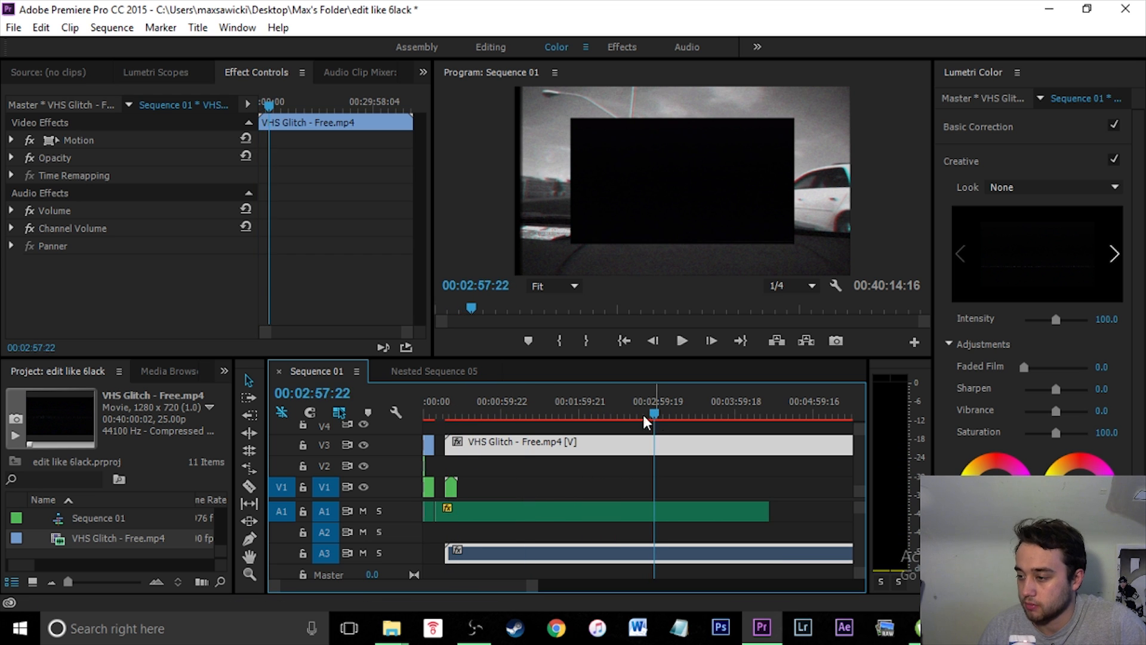
click(249, 486)
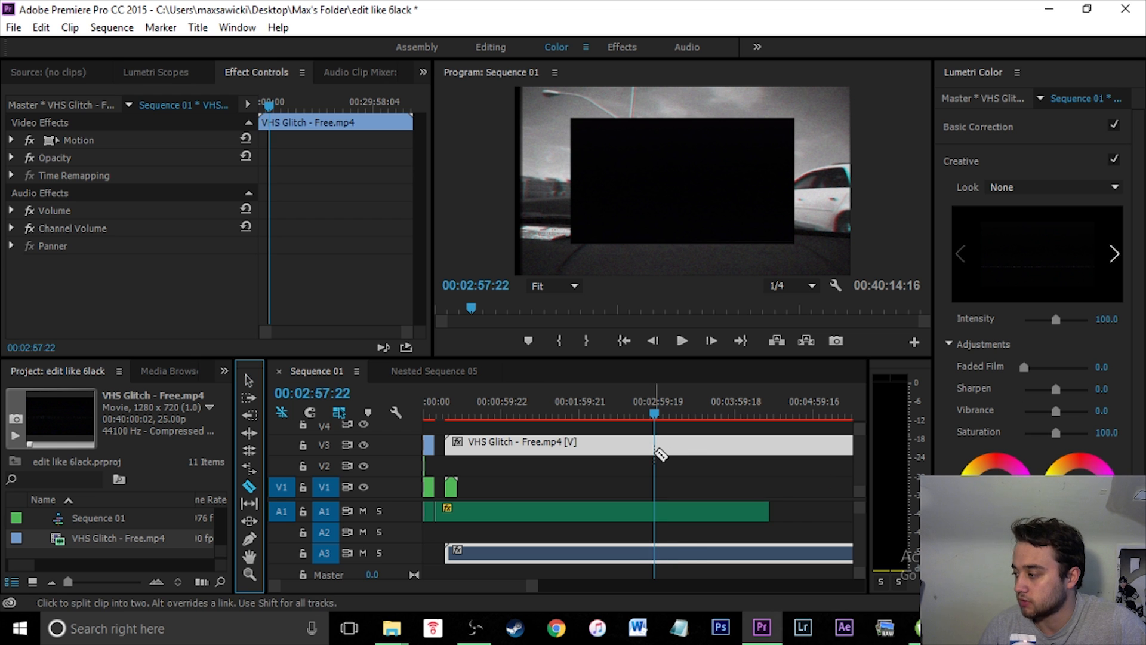
click(657, 452)
click(249, 380)
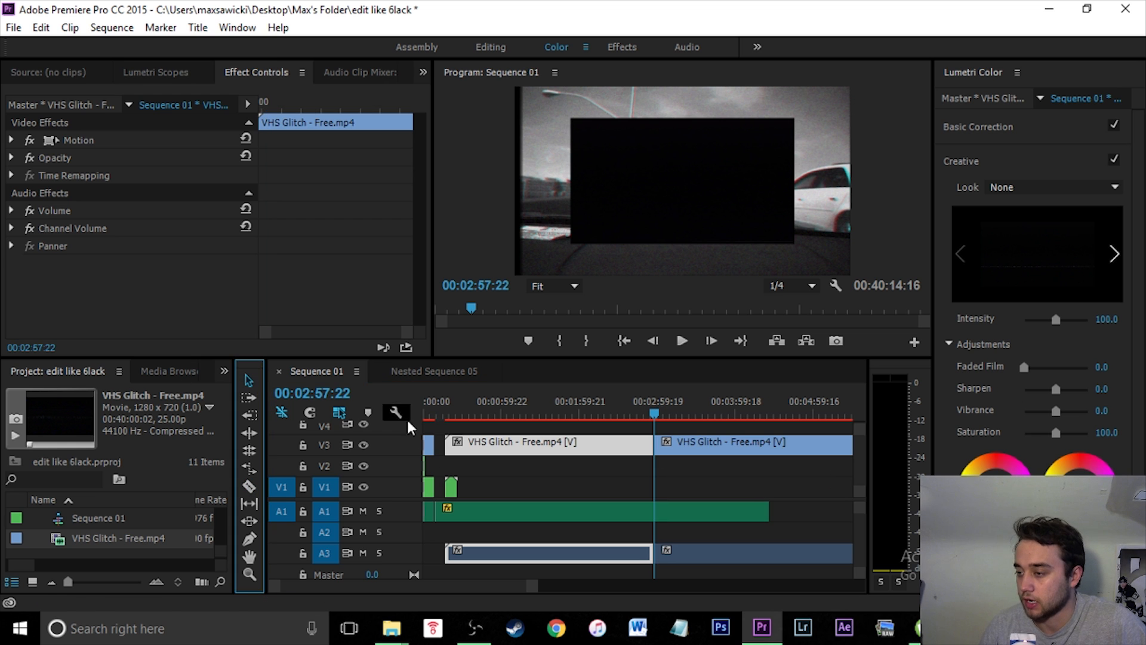
click(527, 446)
key(Delete)
drag(705, 441, 485, 455)
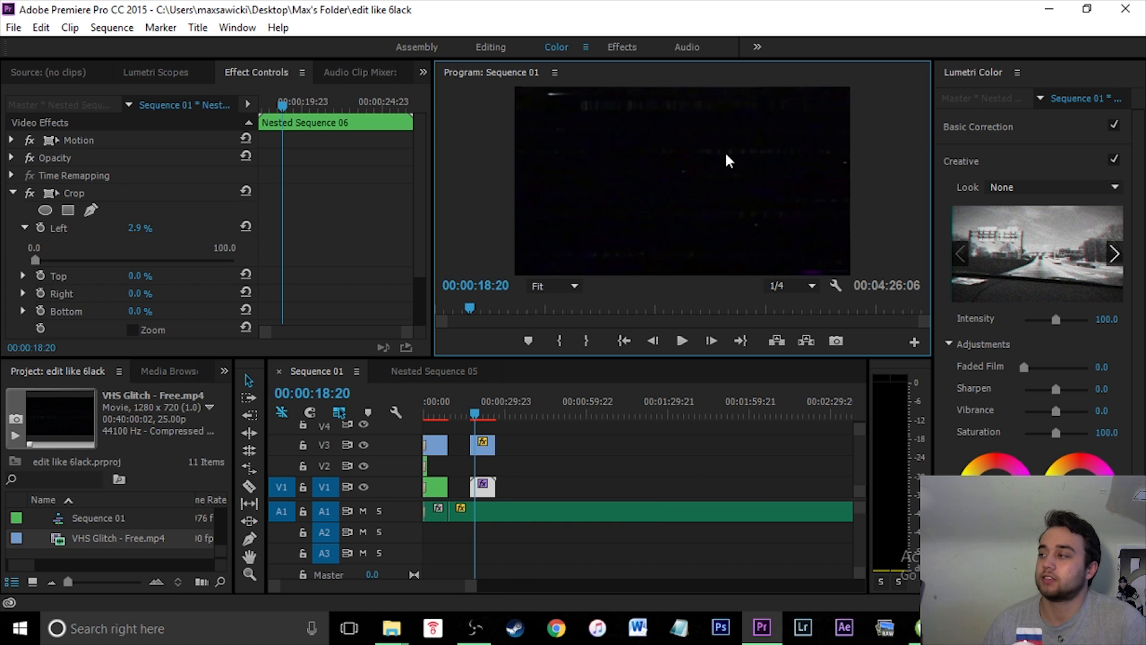
- Set the VHS Glitch clip's Opacity blend mode to Screen
click(681, 342)
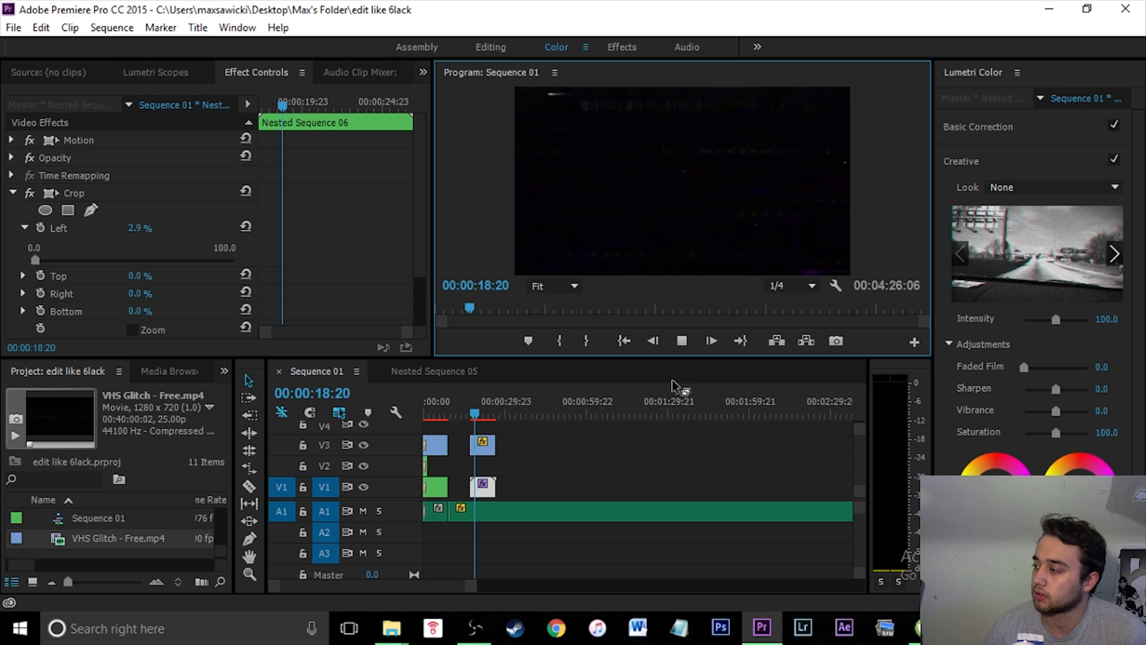
click(681, 342)
click(488, 450)
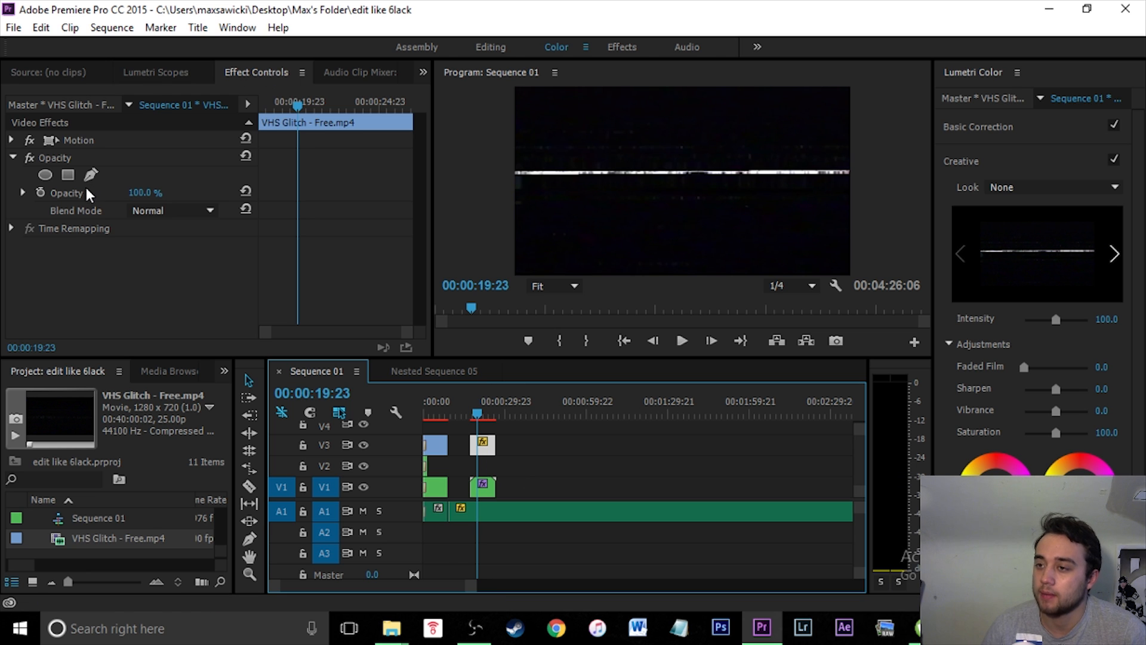
click(195, 211)
click(263, 250)
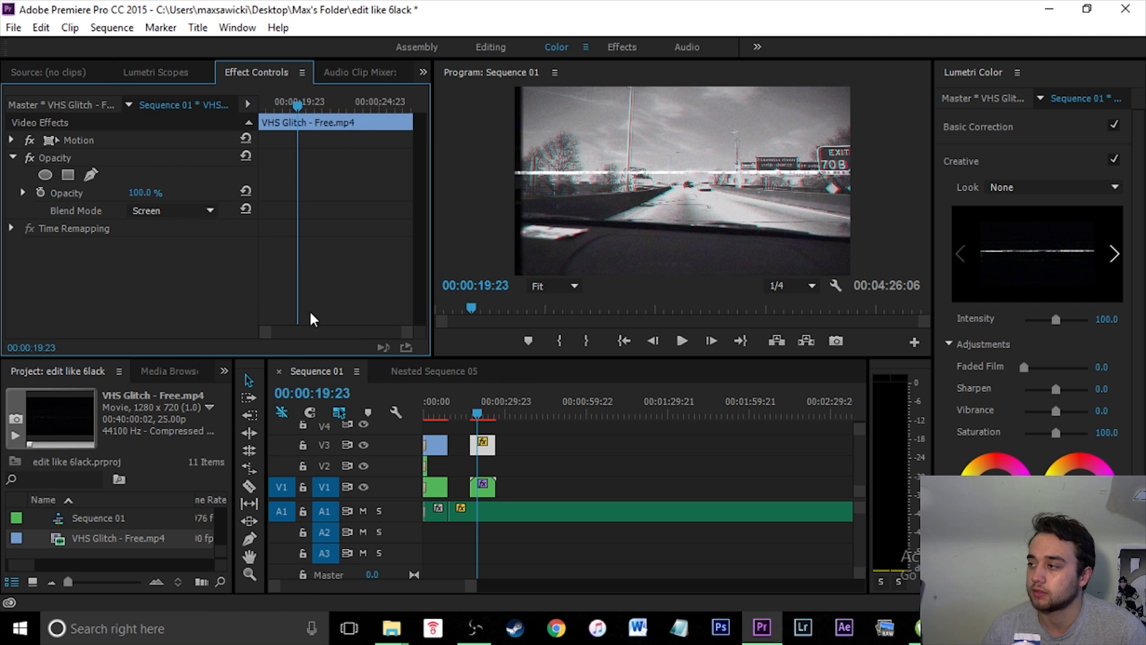
- Play back the sequence to preview the glitch overlay
click(684, 338)
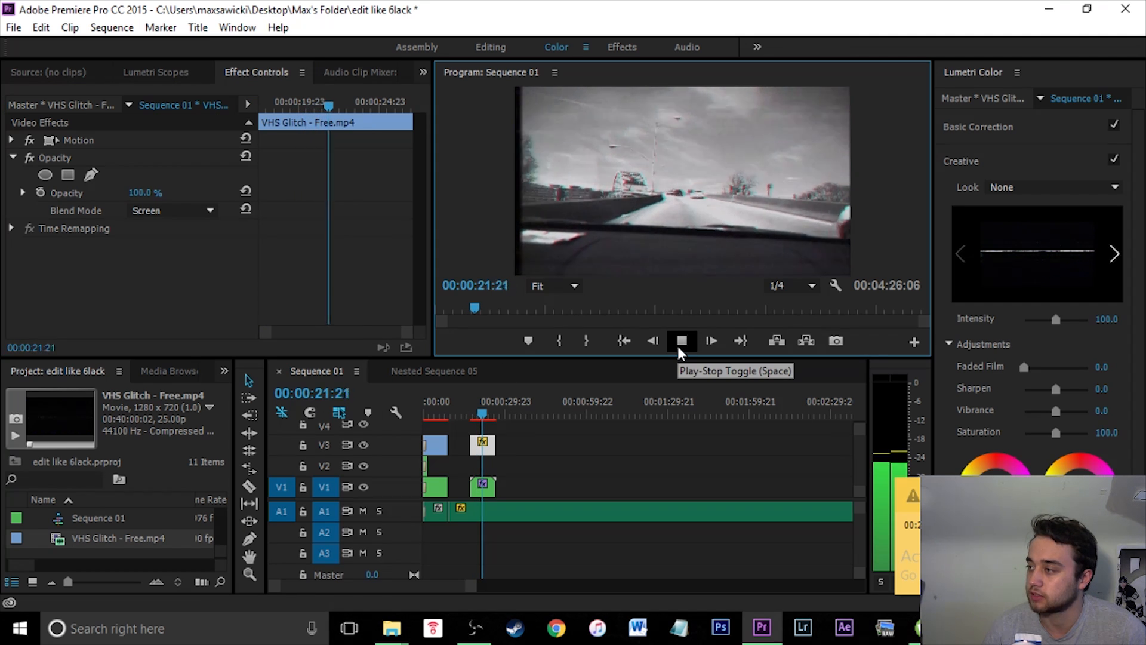
click(573, 456)
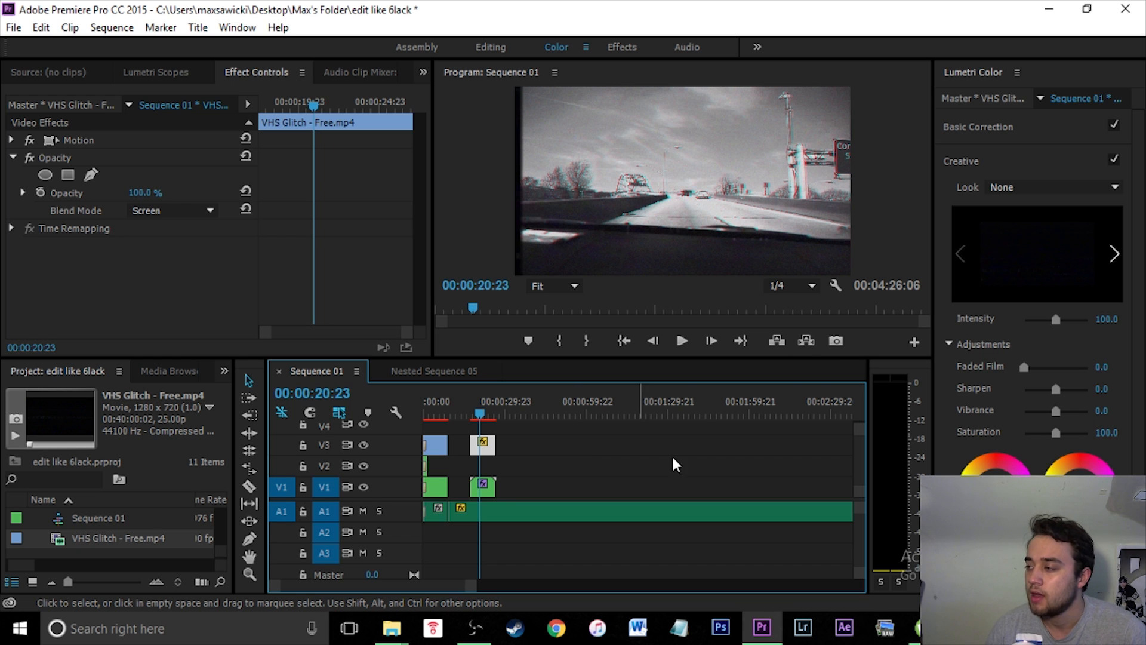
click(516, 482)
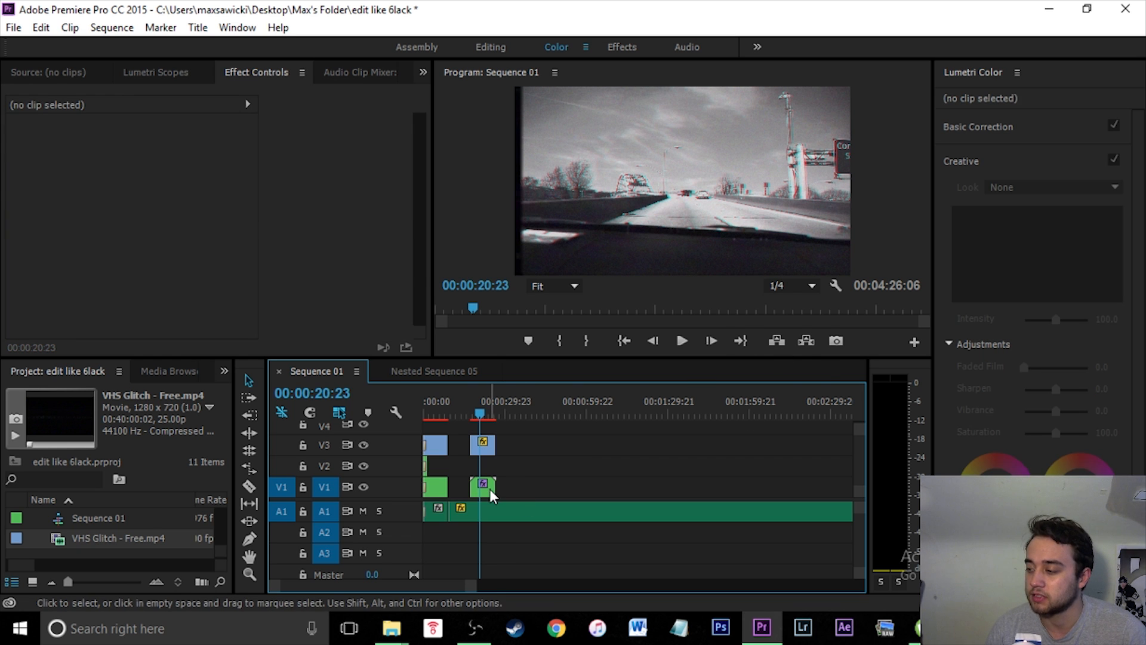
- Duplicate the nested clip onto track V2 directly above itself
click(490, 489)
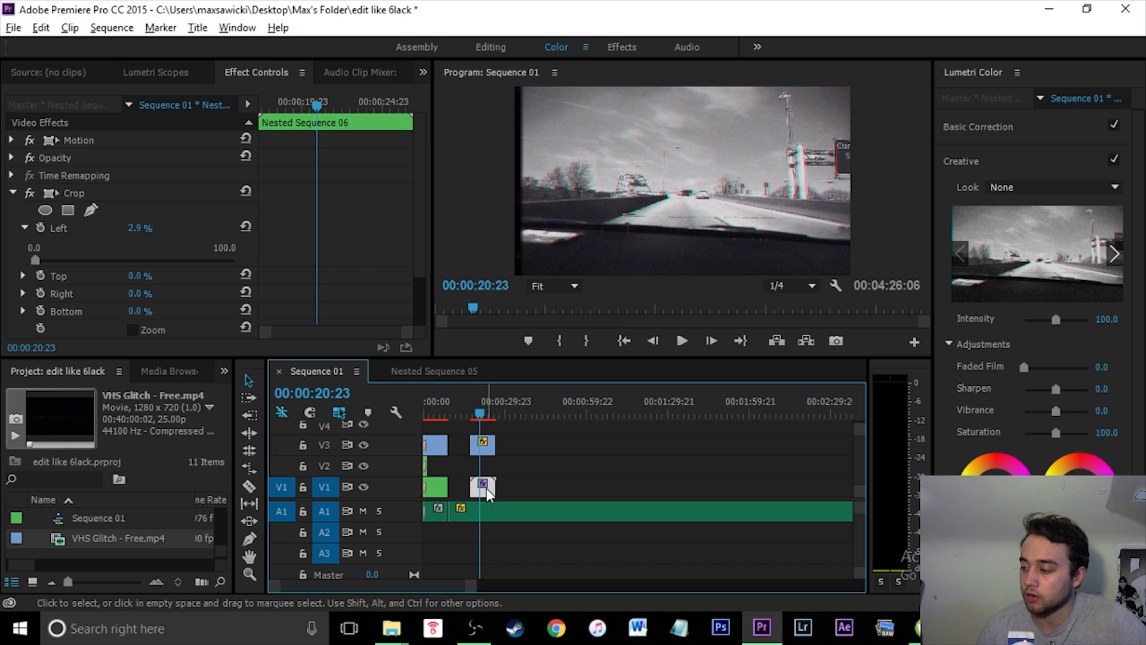
drag(486, 488, 487, 464)
click(512, 468)
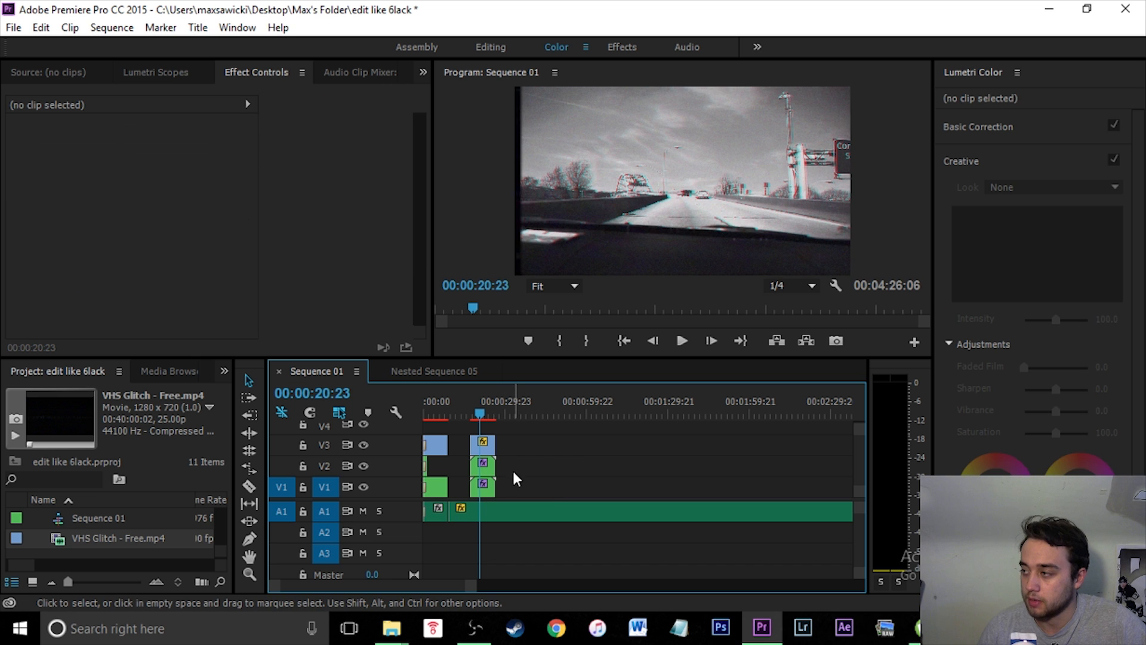
- Apply another Crop effect from the Effects panel to the nested copy on V2
scroll(541, 456, up, 2)
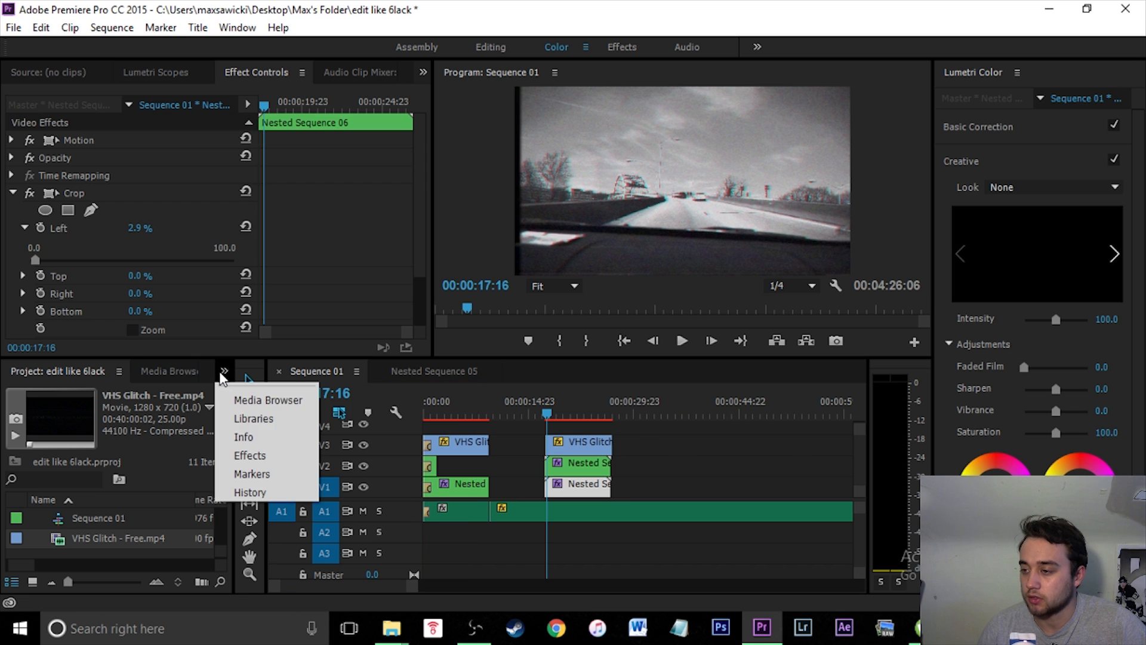
click(254, 455)
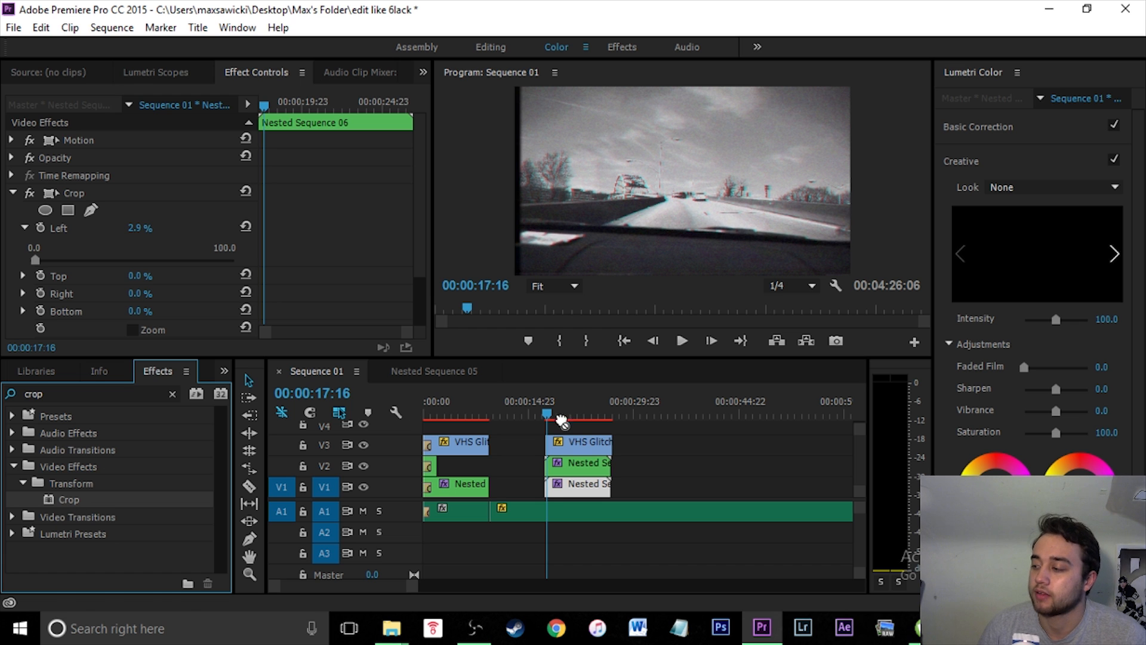
click(579, 464)
click(634, 468)
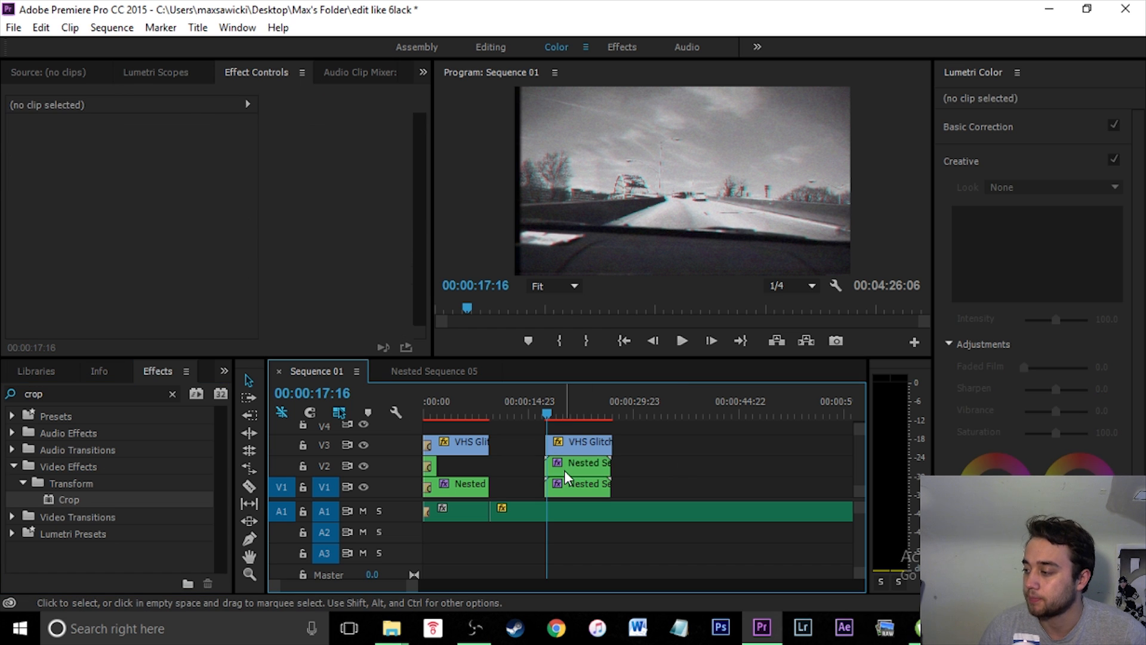
click(564, 471)
- Set the second Crop effect's Top value to 44% on the nested copy
scroll(425, 215, down, 5)
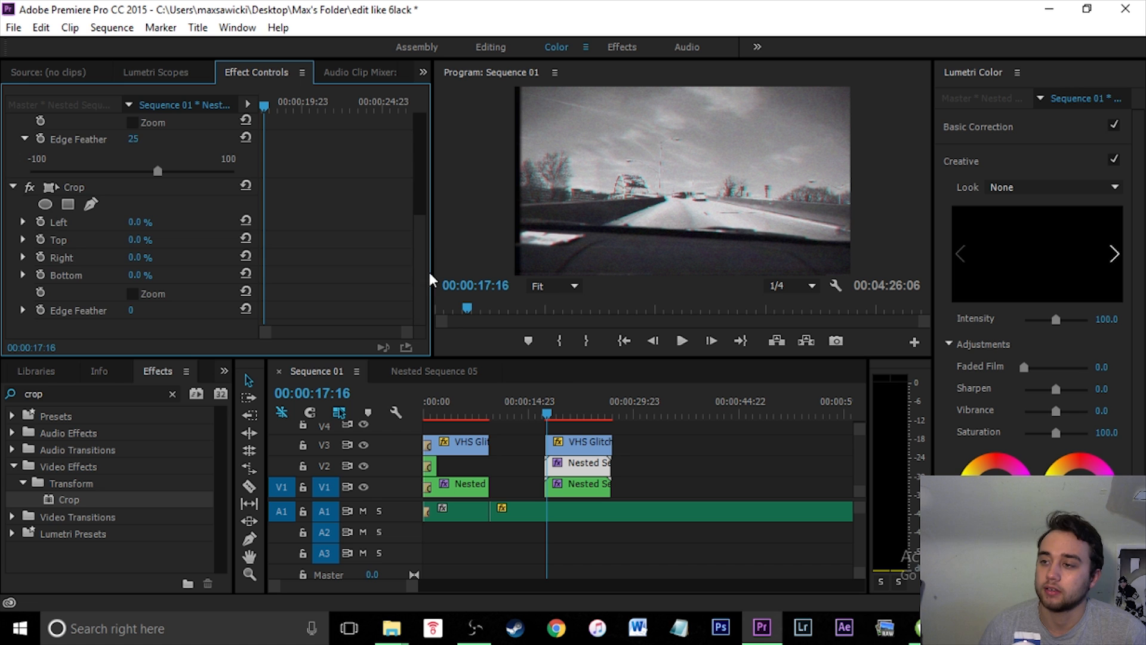
scroll(424, 242, up, 3)
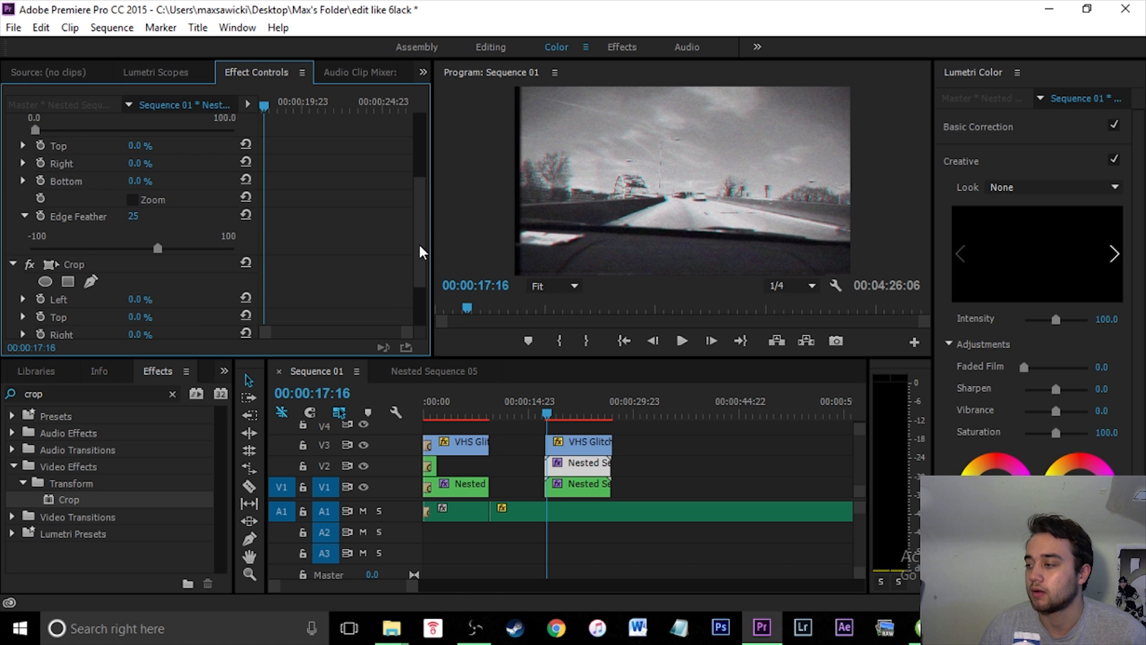
scroll(421, 251, down, 3)
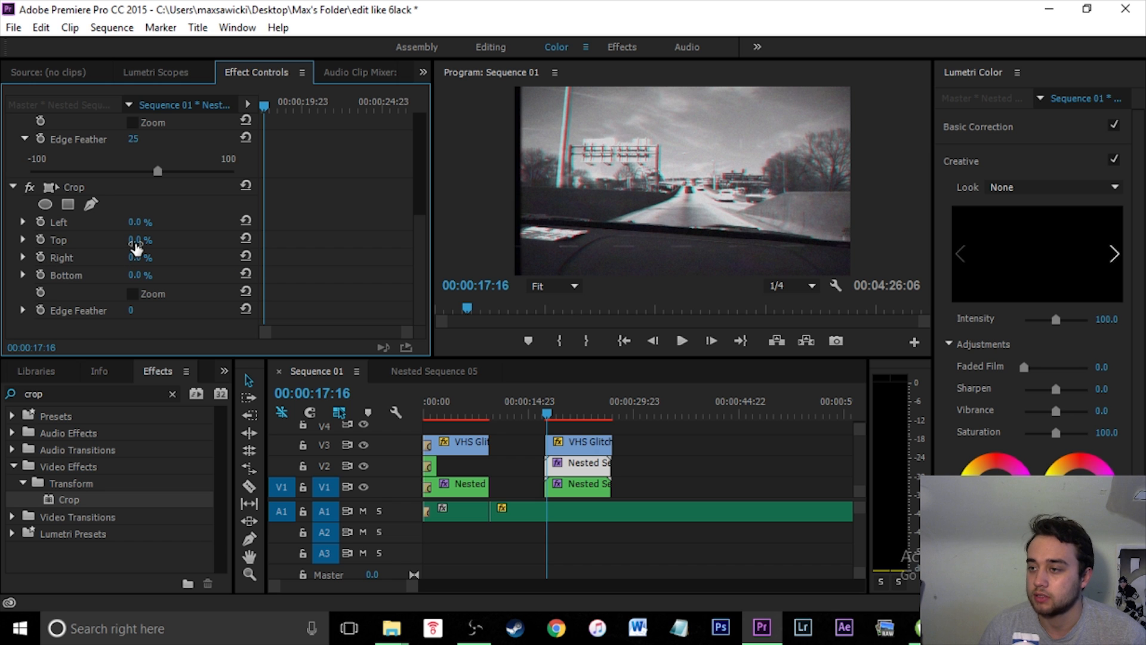
drag(136, 244, 197, 244)
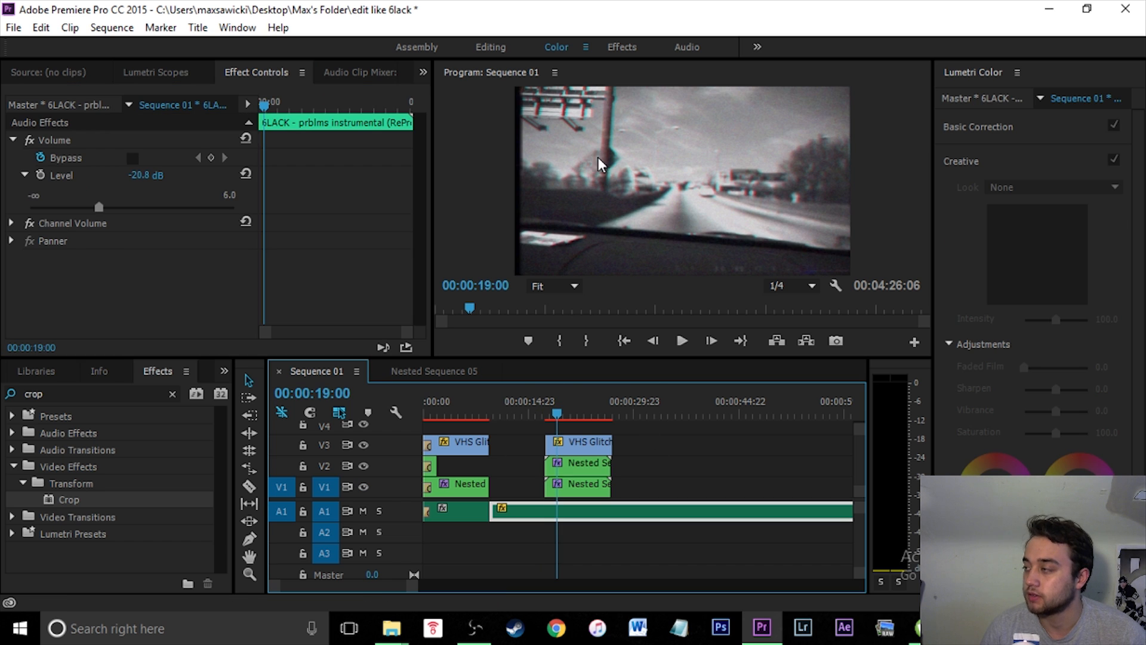
- Turn off the output of track V1 to view the cropped copy alone
click(591, 481)
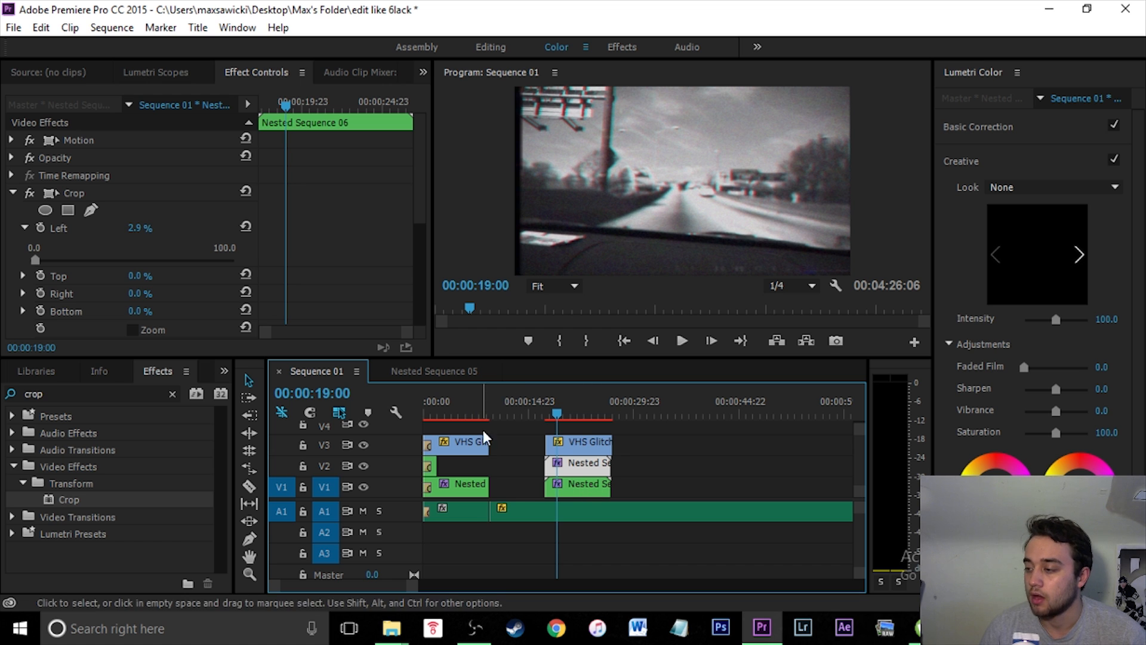
click(363, 487)
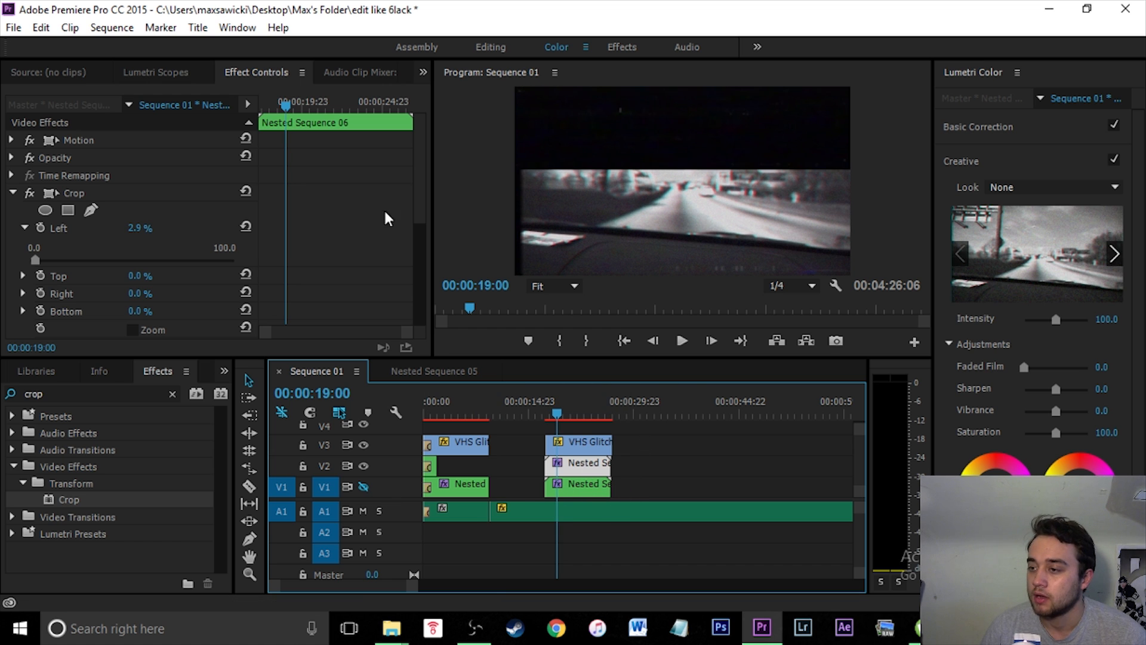
drag(420, 165, 418, 302)
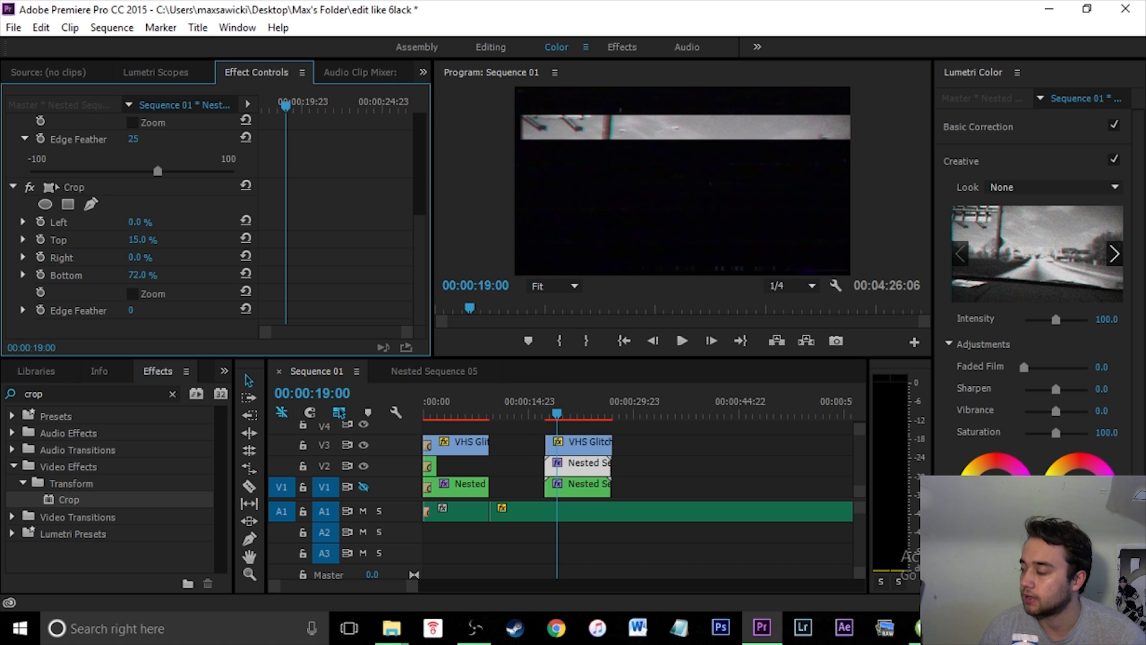
drag(142, 275, 142, 276)
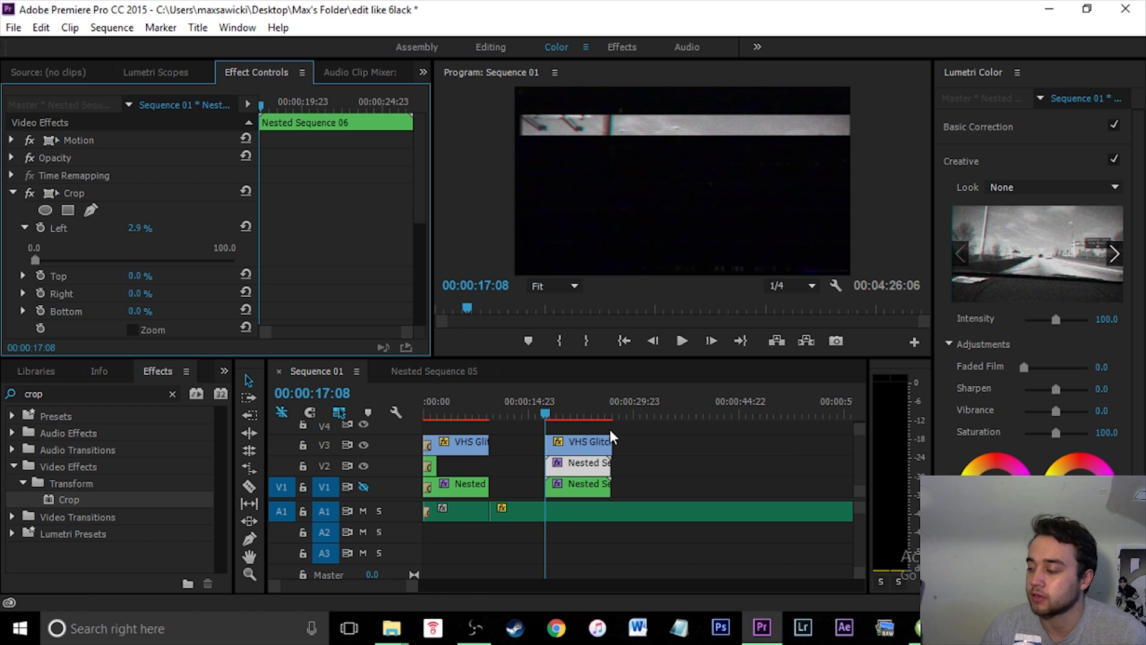
- Keyframe the cropped copy's Position so its Y value slides to 1462.8 within about a second
click(11, 140)
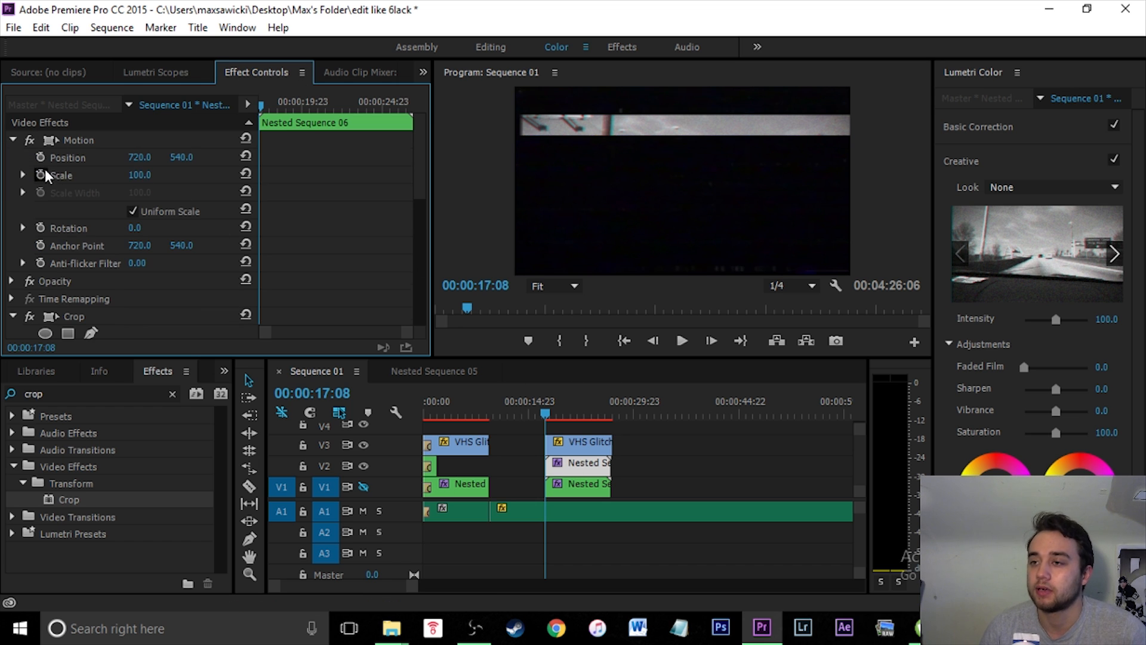
click(41, 157)
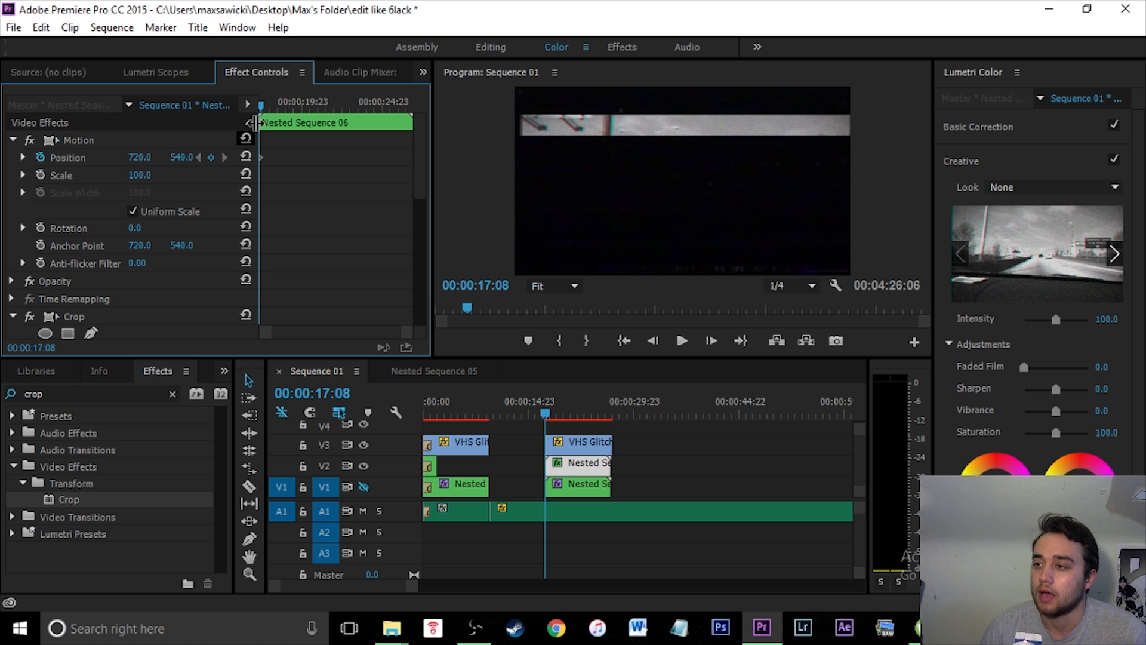
drag(262, 106, 297, 106)
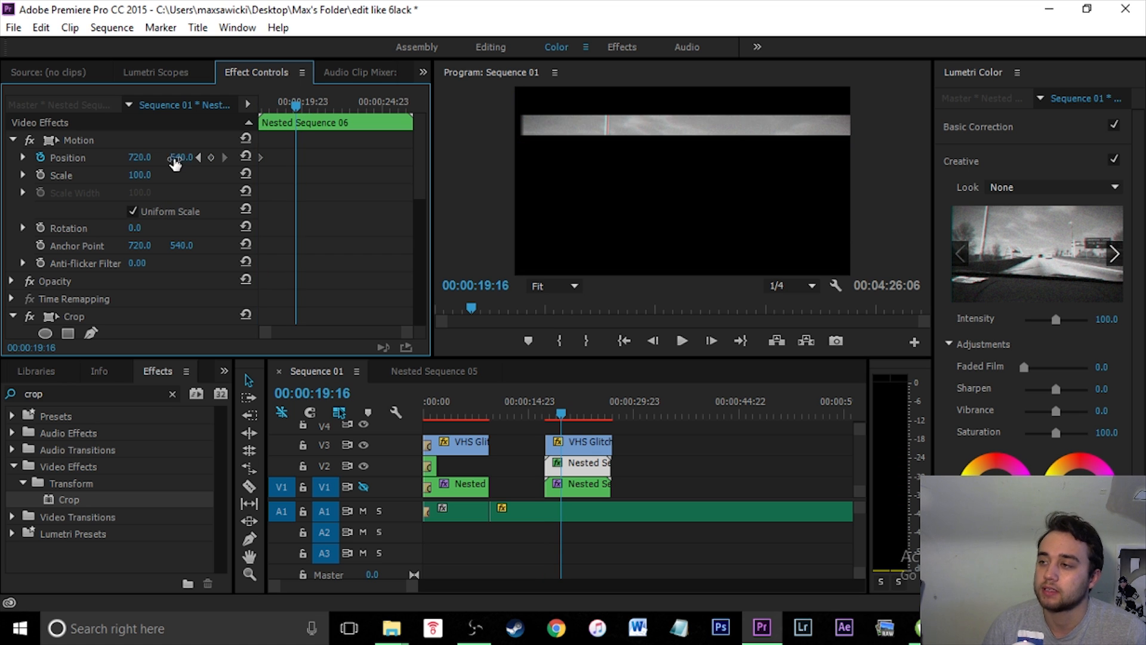
drag(185, 162, 171, 189)
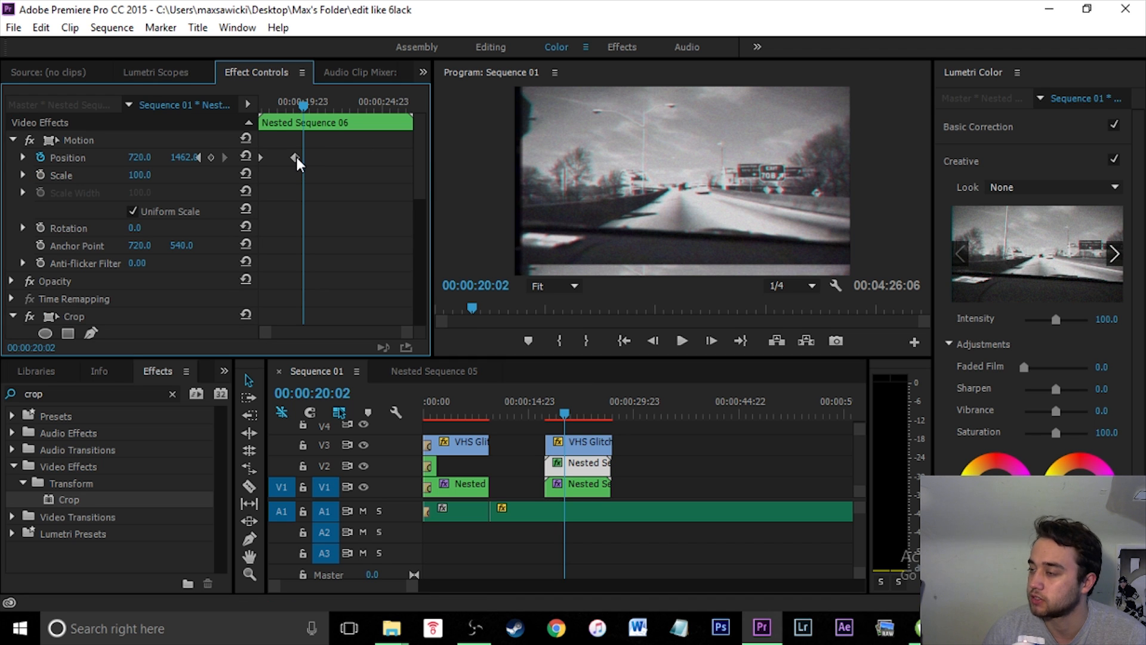
drag(303, 101, 283, 104)
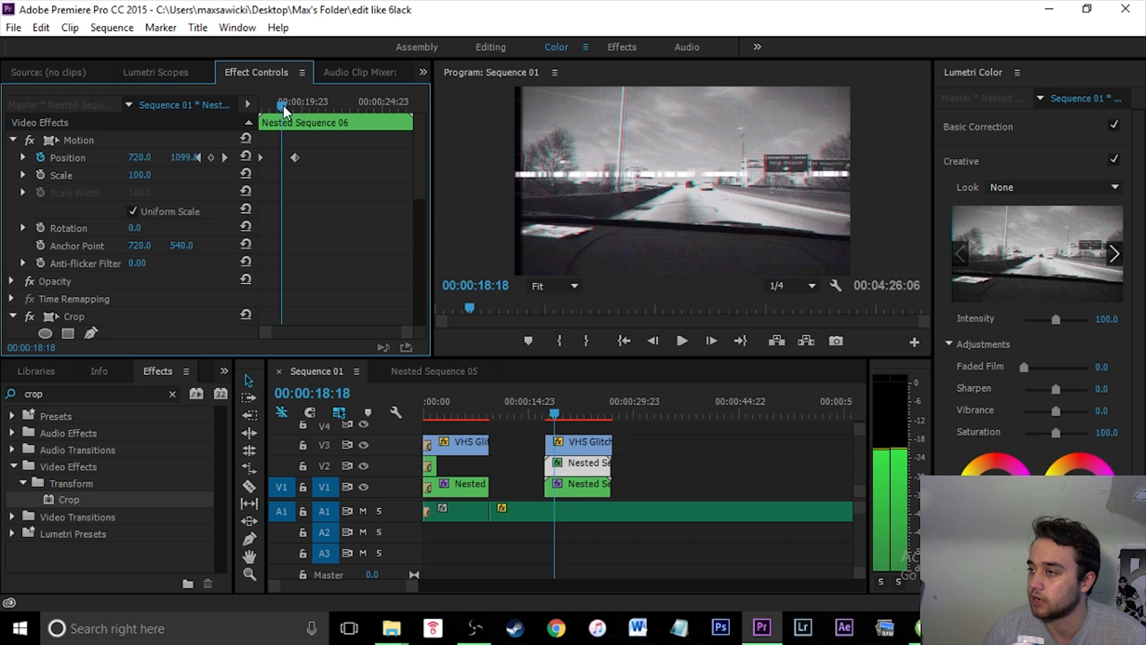
drag(295, 157, 285, 156)
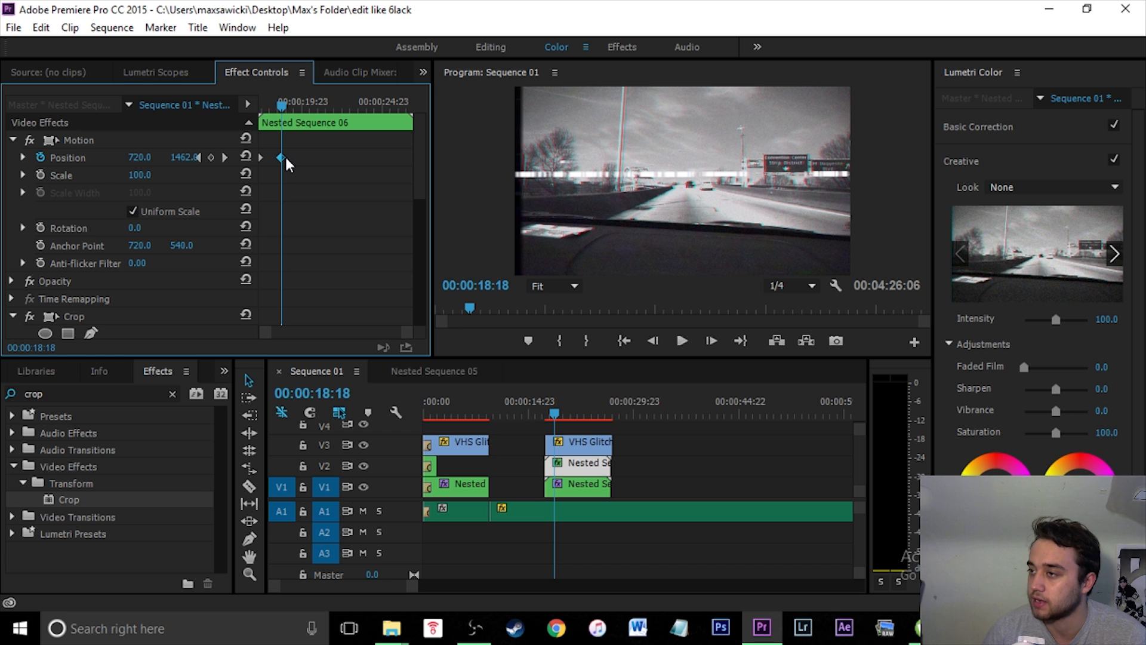